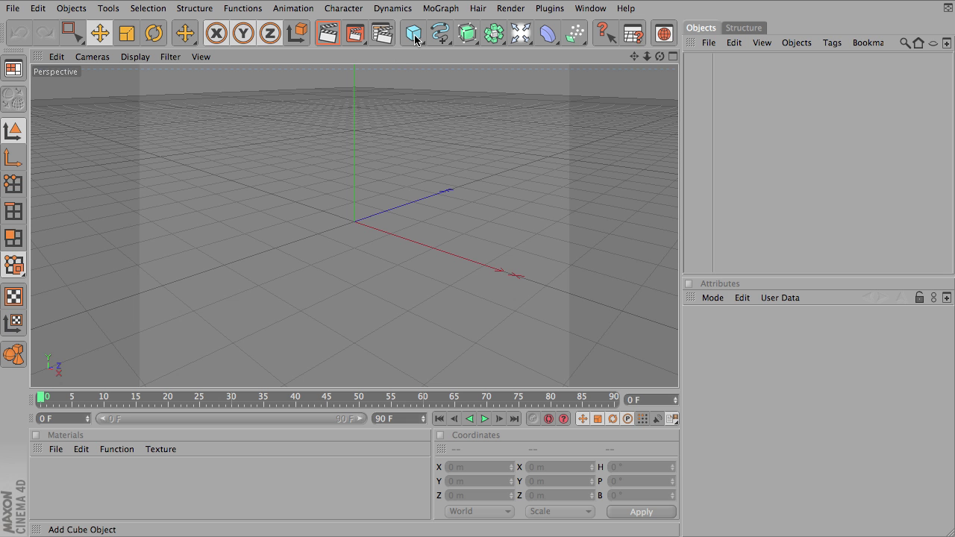
# Add a cube primitive to the scene and convert it to an editable polygon object.
pyautogui.click(414, 35)
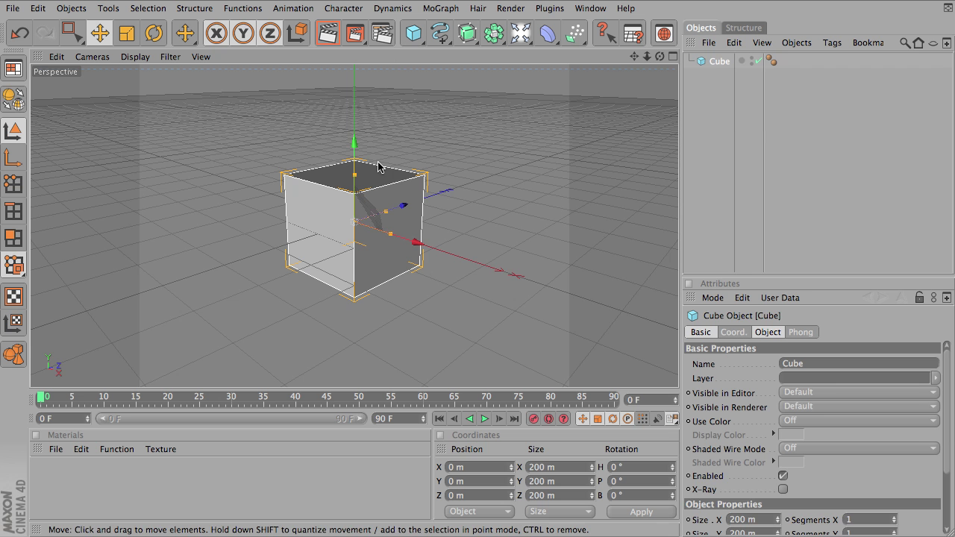
pyautogui.click(14, 98)
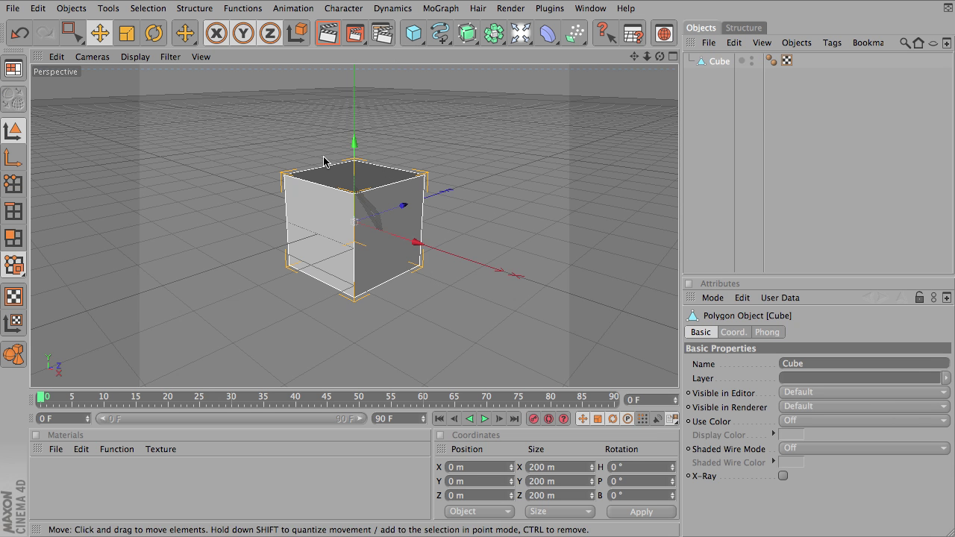
pyautogui.keyDown('alt'); pyautogui.moveTo(376, 265); pyautogui.dragTo(335, 264, button='middle'); pyautogui.keyUp('alt')
pyautogui.keyDown('alt'); pyautogui.moveTo(335, 264); pyautogui.dragTo(296, 273); pyautogui.keyUp('alt')
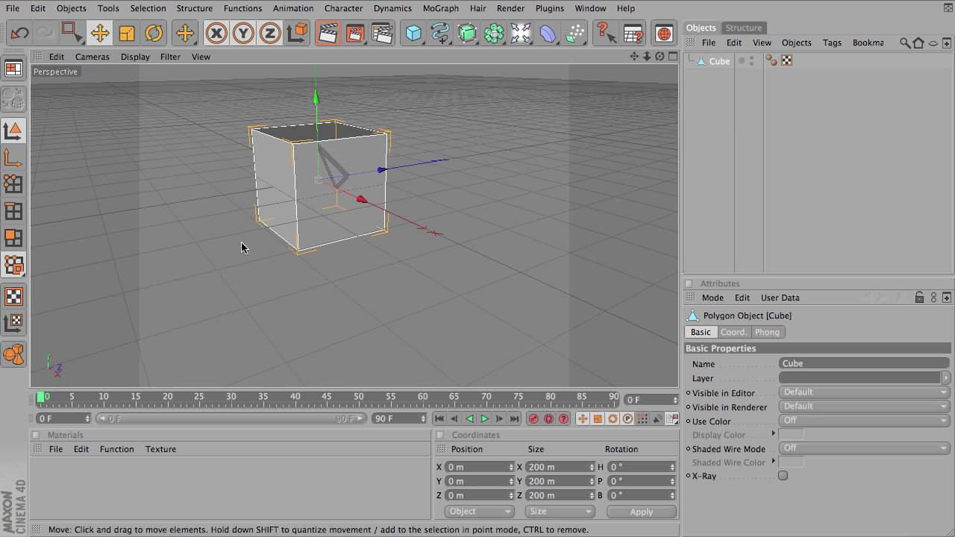
# Matrix Extrude the cube's +X side polygon in 8 steps with about 50 m movement, 80% scale and 10° rotation per step.
pyautogui.click(13, 238)
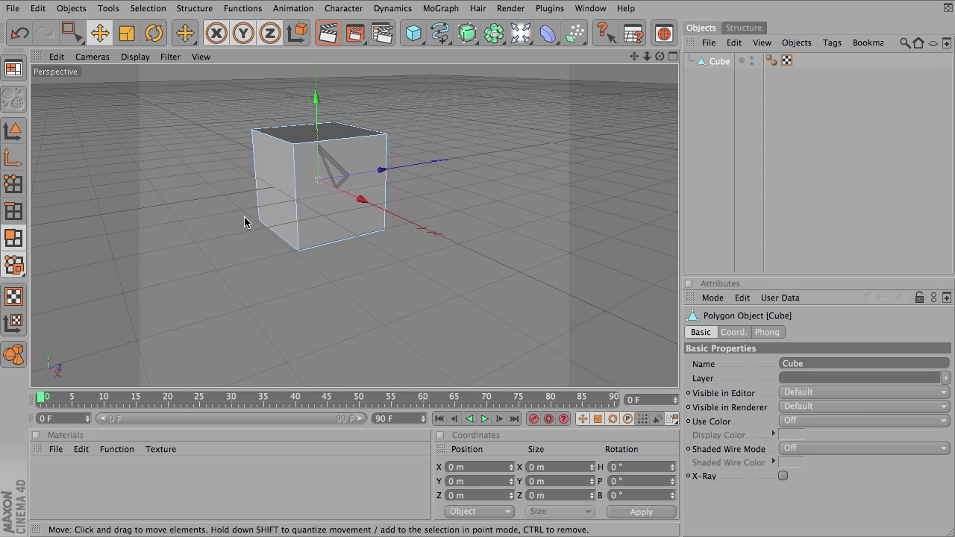
pyautogui.click(323, 212)
pyautogui.rightClick(334, 229)
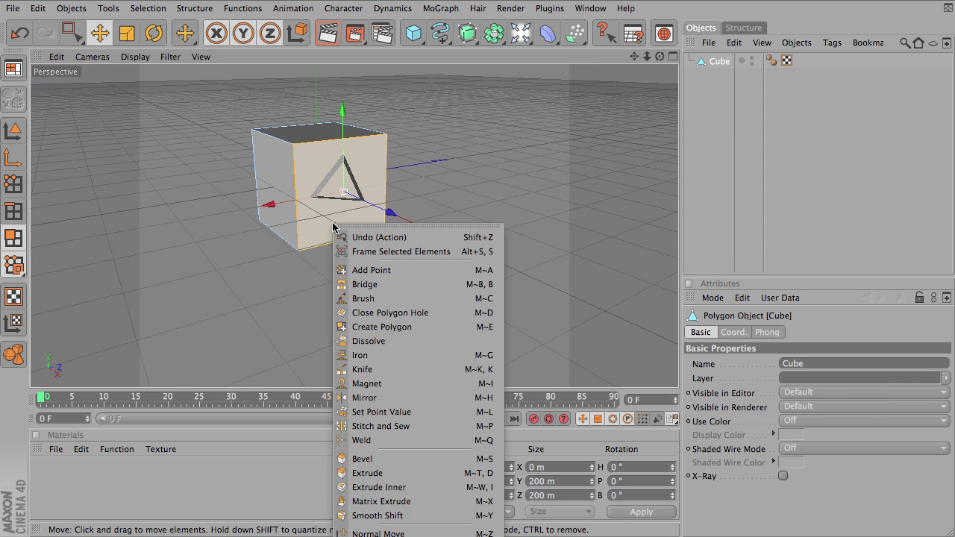
pyautogui.click(381, 502)
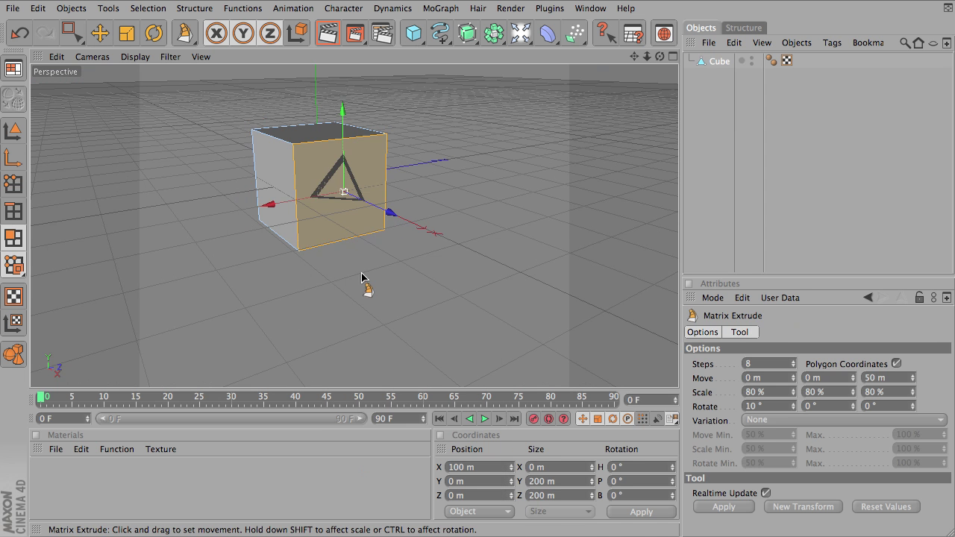
pyautogui.moveTo(328, 235); pyautogui.dragTo(358, 234)
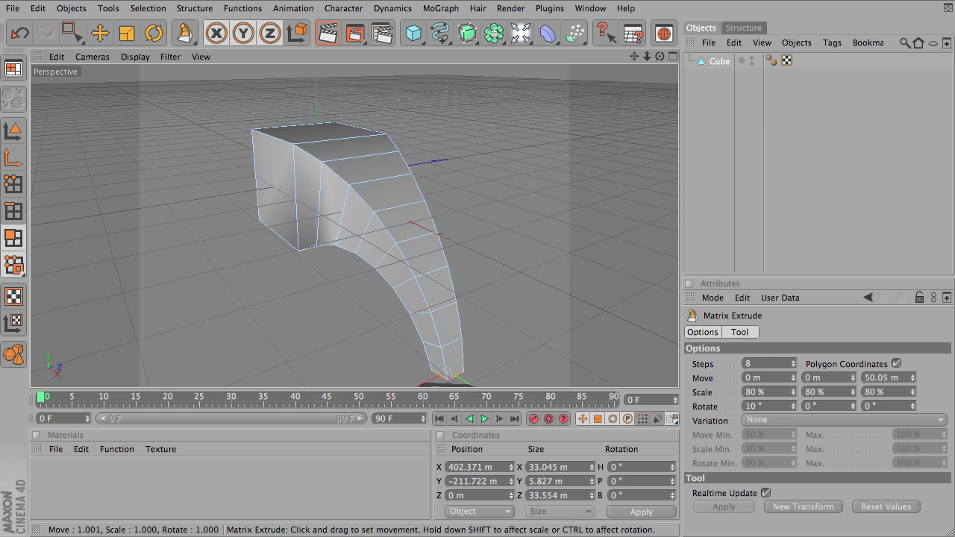
# Shift the underside polygon where the horn meets the cube about 10 m along Z and bevel it about 8.8 m.
pyautogui.keyDown('alt'); pyautogui.moveTo(333, 264); pyautogui.dragTo(396, 220); pyautogui.keyUp('alt')
pyautogui.keyDown('alt'); pyautogui.moveTo(314, 309); pyautogui.dragTo(307, 311); pyautogui.keyUp('alt')
pyautogui.keyDown('alt'); pyautogui.moveTo(307, 311); pyautogui.dragTo(286, 344, button='right'); pyautogui.keyUp('alt')
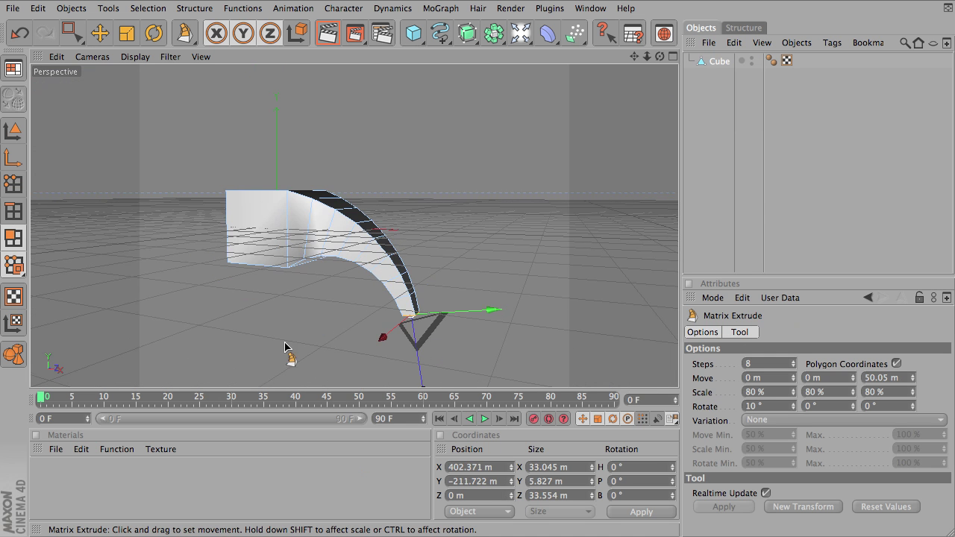
pyautogui.keyDown('alt'); pyautogui.moveTo(435, 217); pyautogui.dragTo(359, 149); pyautogui.keyUp('alt')
pyautogui.keyDown('alt'); pyautogui.moveTo(410, 314); pyautogui.dragTo(411, 314); pyautogui.keyUp('alt')
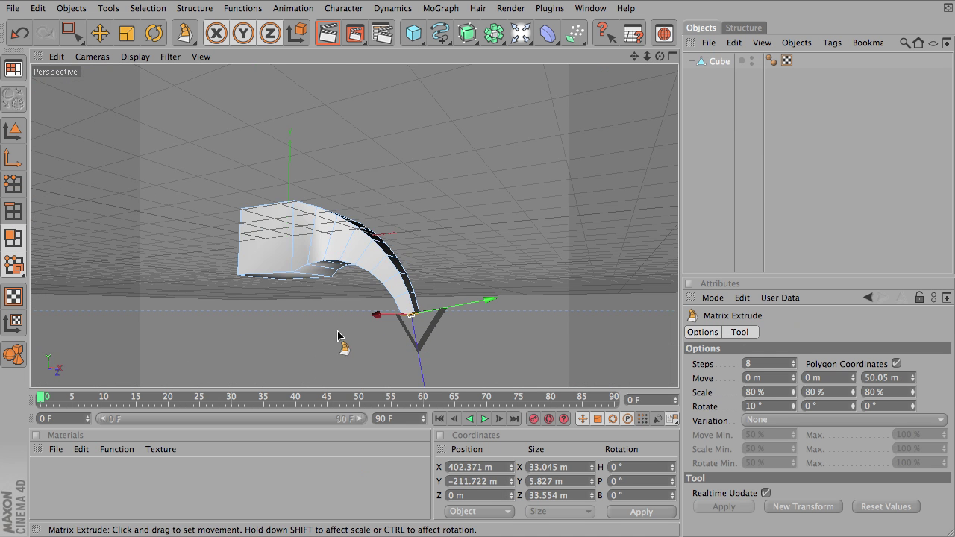
pyautogui.keyDown('alt'); pyautogui.moveTo(337, 331); pyautogui.dragTo(361, 262); pyautogui.keyUp('alt')
pyautogui.click(373, 197)
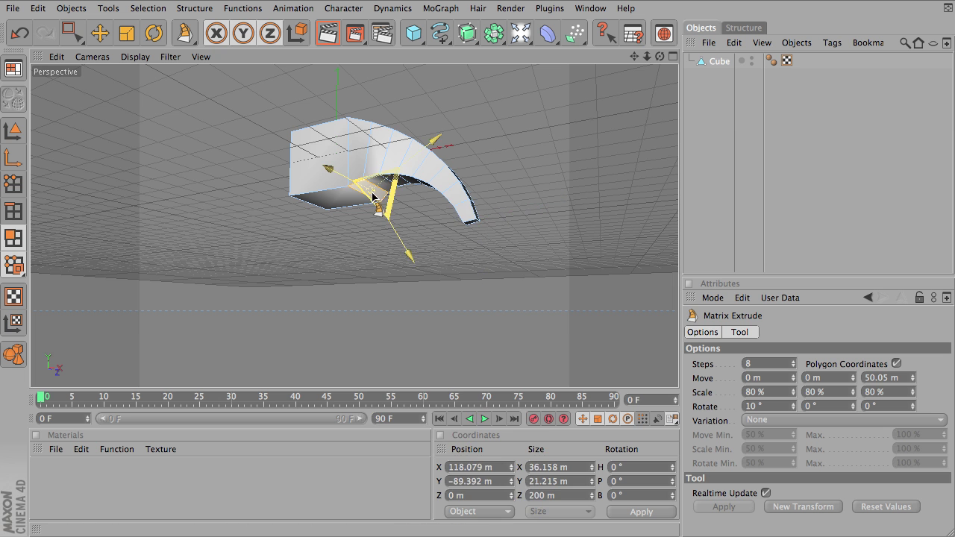
pyautogui.rightClick(377, 196)
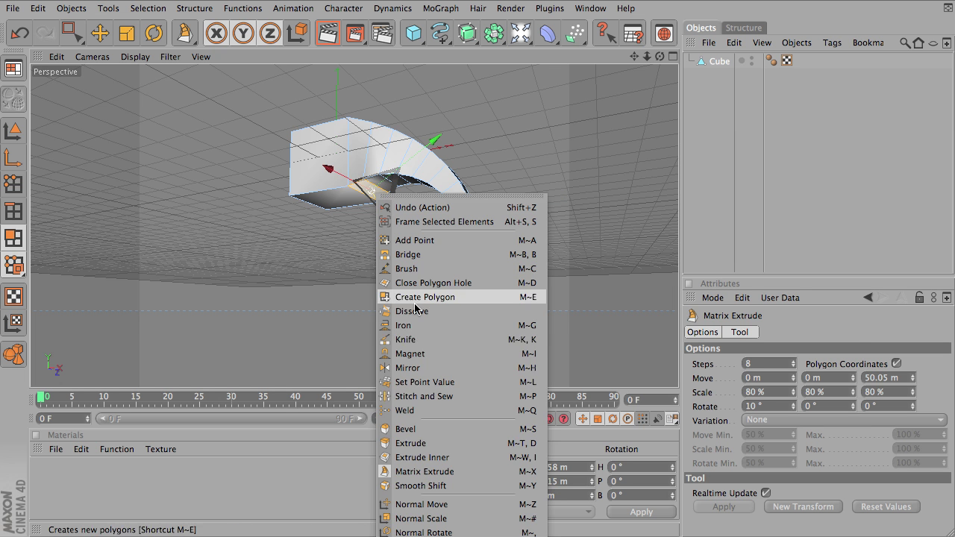
pyautogui.click(435, 437)
pyautogui.moveTo(382, 196)
pyautogui.mouseDown()
pyautogui.moveTo(371, 194)
pyautogui.moveTo(381, 197)
pyautogui.mouseUp()
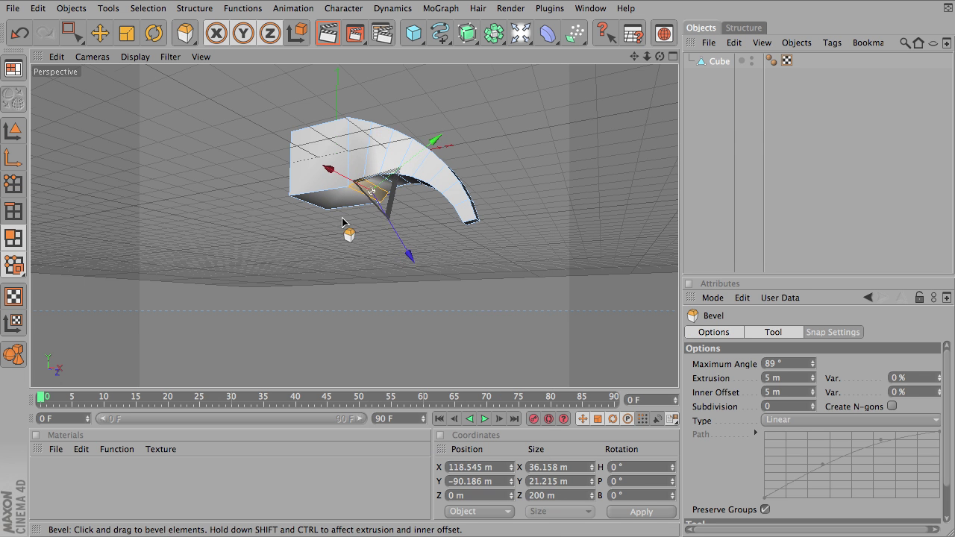
pyautogui.scroll(4, 347, 215)
pyautogui.moveTo(358, 164); pyautogui.dragTo(362, 167)
pyautogui.scroll(1, 362, 167)
pyautogui.scroll(1, 382, 175)
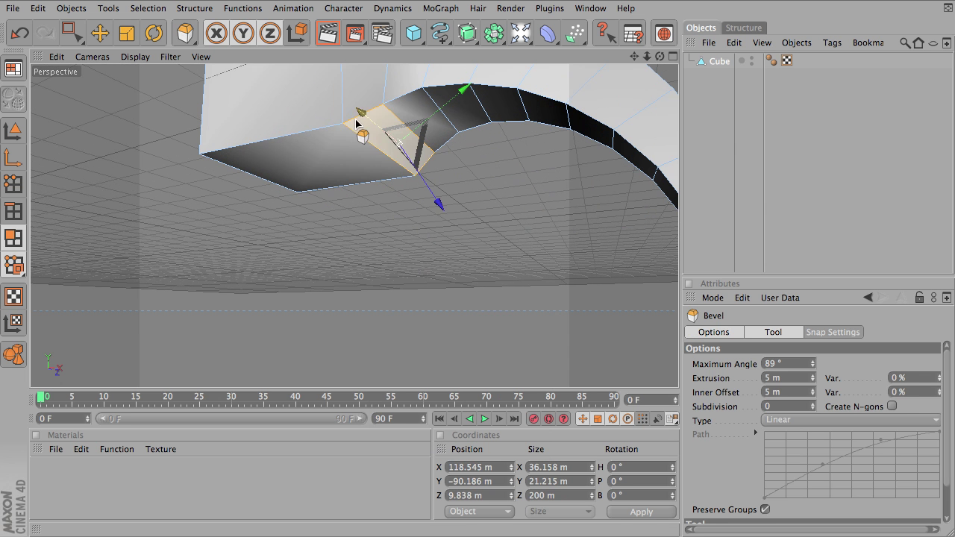
pyautogui.moveTo(362, 124); pyautogui.dragTo(392, 183)
# Move the bevelled underside polygon along X to about 169 m and rescale it along its red axis.
pyautogui.moveTo(430, 143); pyautogui.dragTo(336, 138)
pyautogui.keyDown('alt'); pyautogui.moveTo(466, 228); pyautogui.dragTo(448, 213); pyautogui.keyUp('alt')
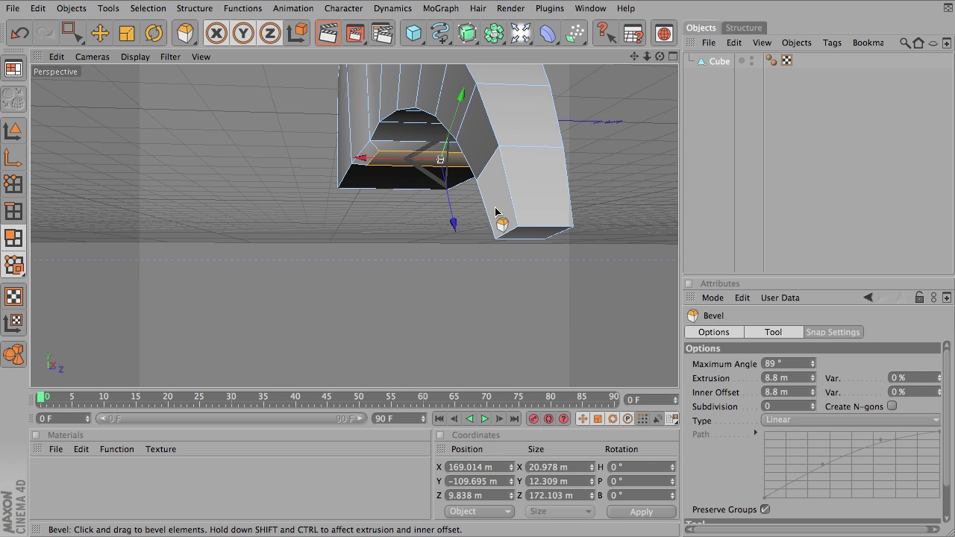
pyautogui.press('t')
pyautogui.moveTo(363, 159); pyautogui.dragTo(500, 188)
# Inset the large square polygon on the cube's -Z side with Extrude Inner, offset about 46 m.
pyautogui.keyDown('alt'); pyautogui.moveTo(422, 173); pyautogui.dragTo(395, 296); pyautogui.keyUp('alt')
pyautogui.click(332, 252)
pyautogui.press('e')
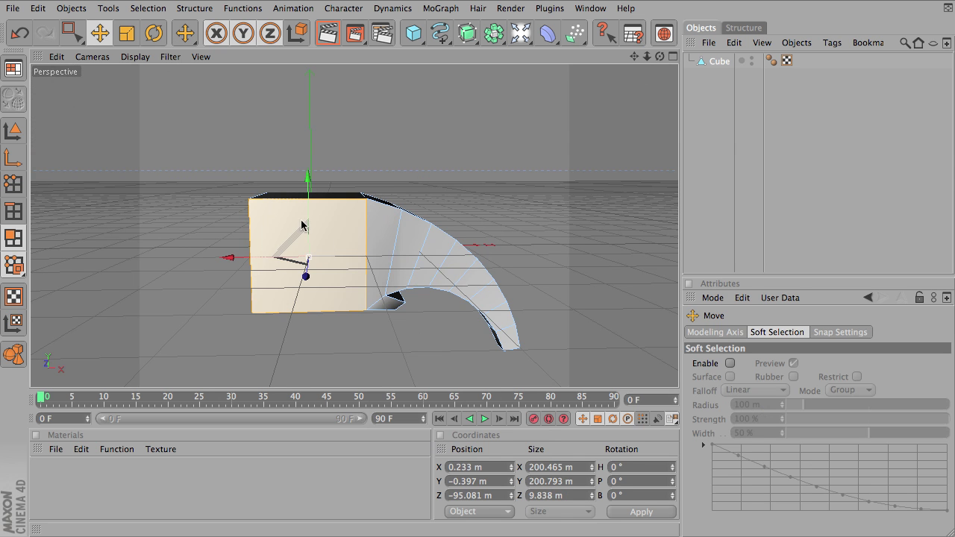
pyautogui.rightClick(334, 267)
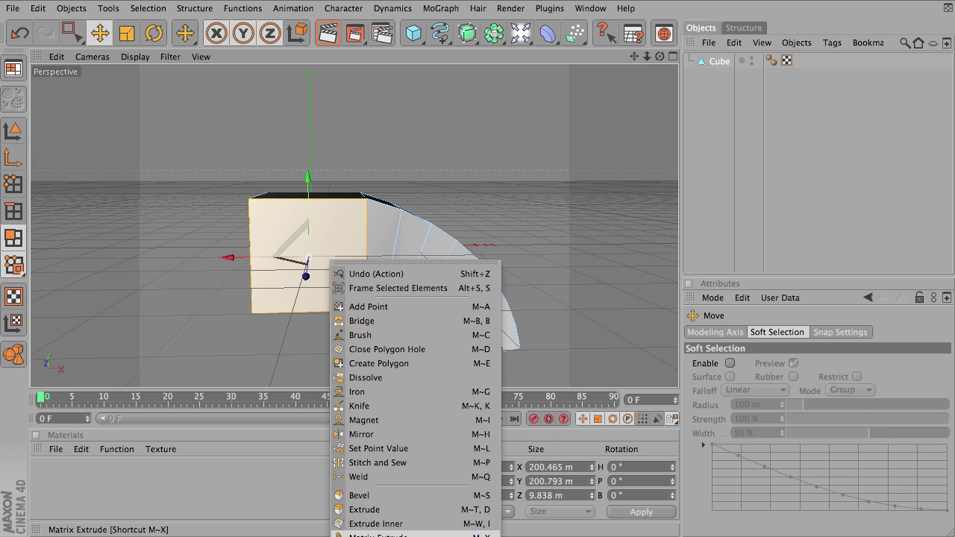
pyautogui.click(363, 526)
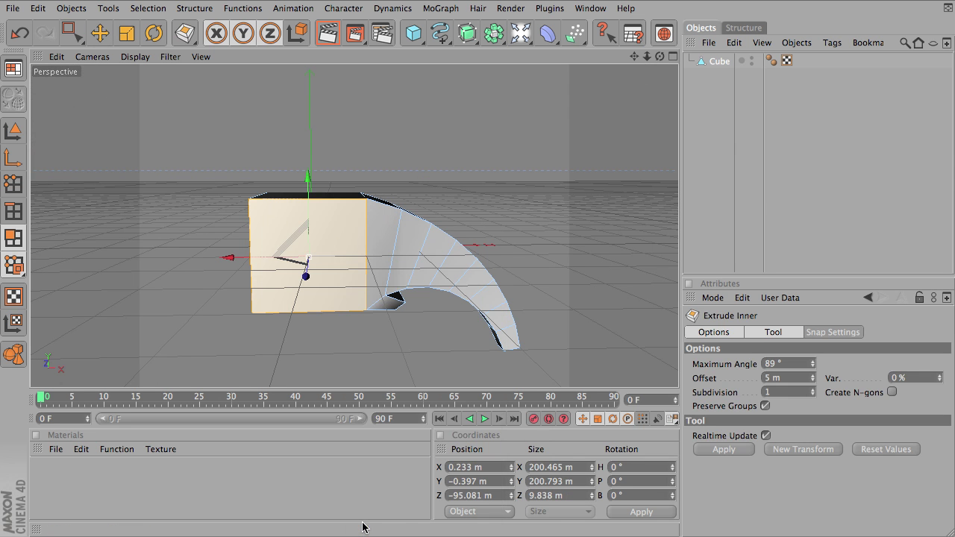
pyautogui.moveTo(340, 241); pyautogui.dragTo(302, 241)
pyautogui.moveTo(360, 253); pyautogui.dragTo(334, 252)
# Extrude the inset square polygon outward by about 26 m.
pyautogui.rightClick(331, 253)
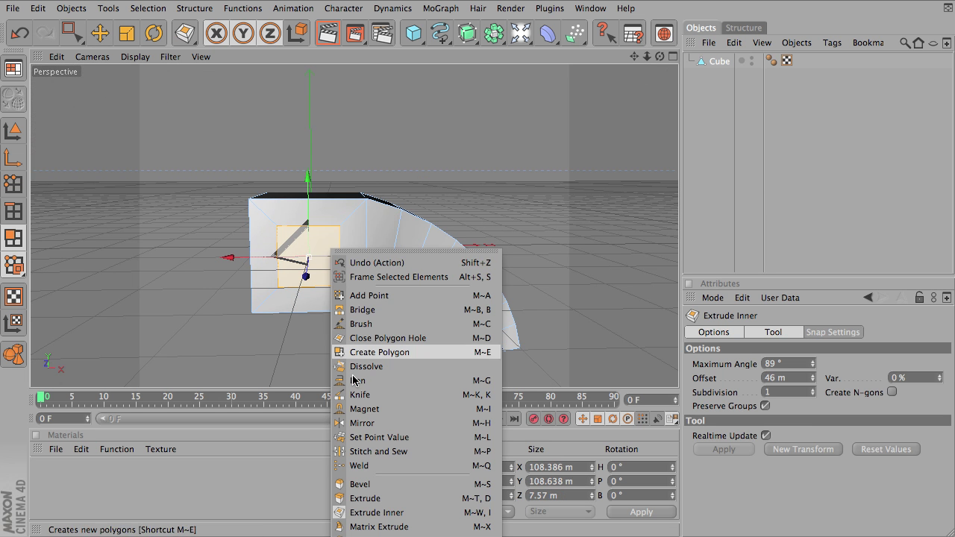
pyautogui.click(369, 496)
pyautogui.moveTo(335, 258); pyautogui.dragTo(345, 258)
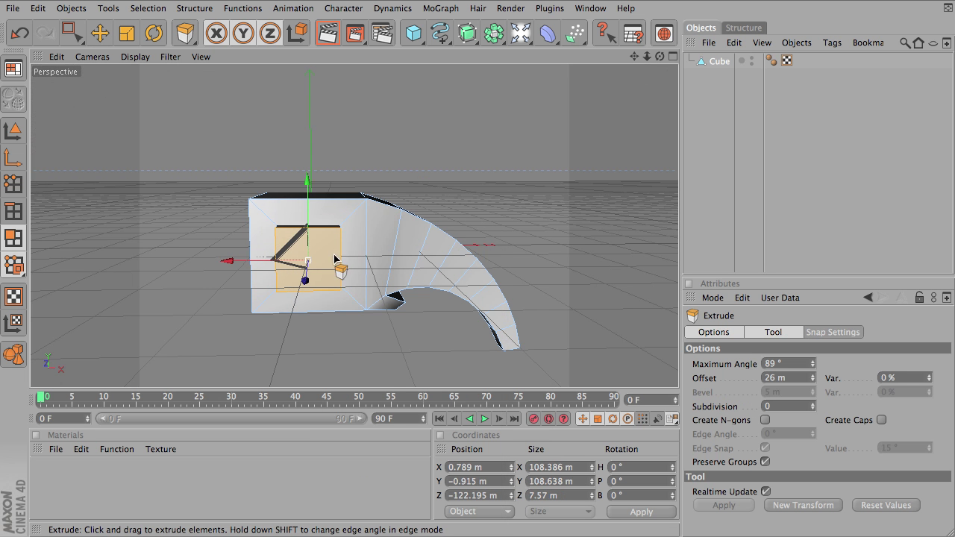
# Bevel the extruded square polygon with extrusion and inner offset of about -90 m to flare it into a wide plate.
pyautogui.keyDown('alt'); pyautogui.moveTo(409, 245); pyautogui.dragTo(340, 242); pyautogui.keyUp('alt')
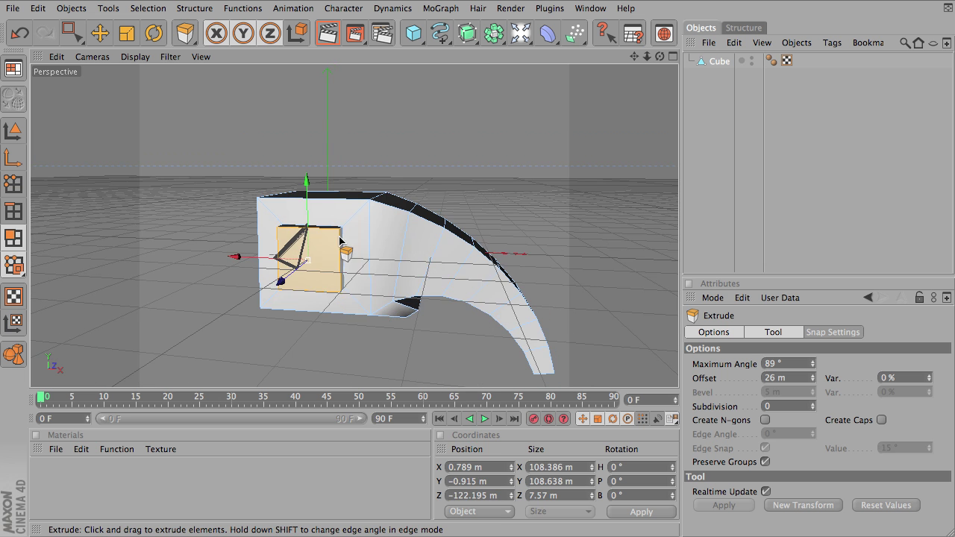
pyautogui.rightClick(330, 244)
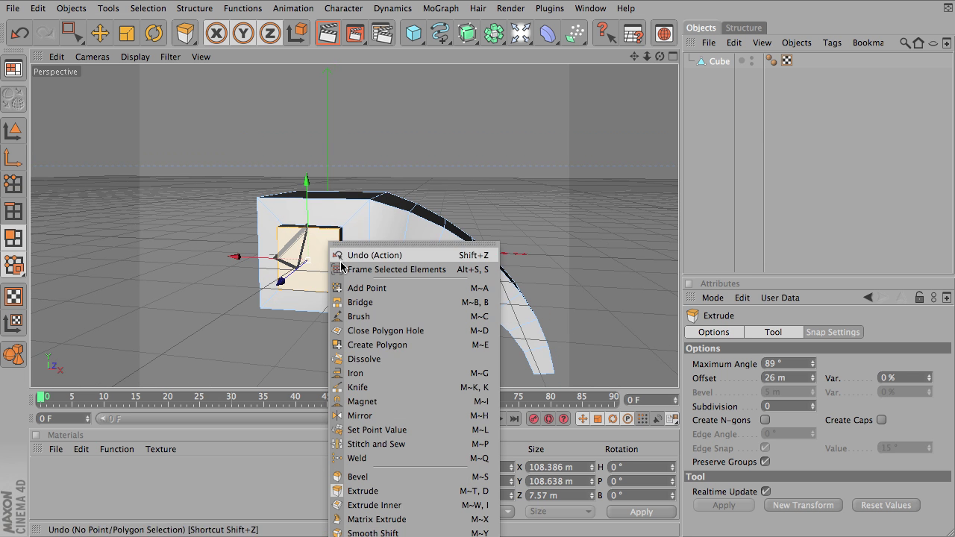
pyautogui.click(365, 477)
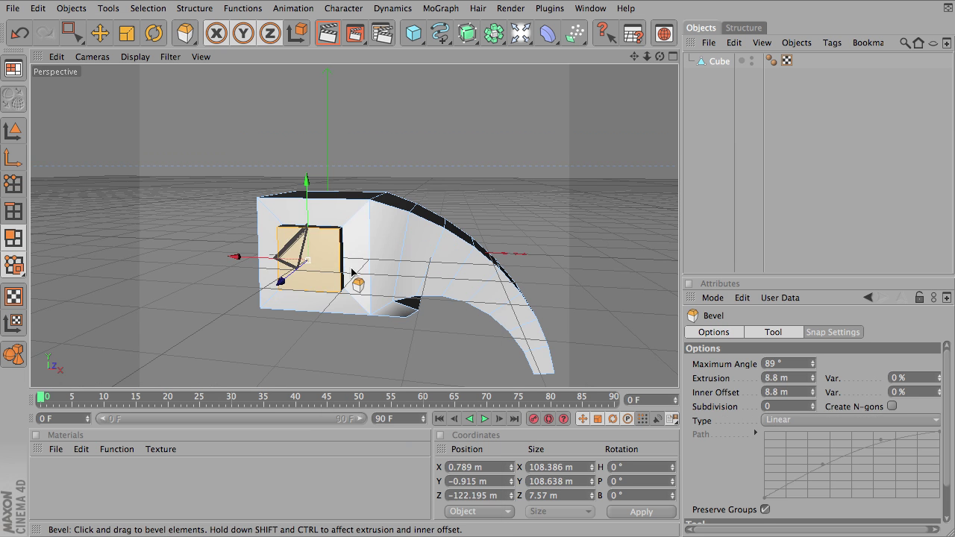
pyautogui.moveTo(352, 270); pyautogui.dragTo(366, 270)
pyautogui.moveTo(304, 262); pyautogui.dragTo(332, 270)
pyautogui.keyDown('alt'); pyautogui.moveTo(501, 190); pyautogui.dragTo(171, 262); pyautogui.keyUp('alt')
pyautogui.moveTo(244, 257); pyautogui.dragTo(317, 198)
# Inset the flared plate's face by about 97 m with Extrude Inner and push the inner polygon inward to about Z -125 m.
pyautogui.keyDown('alt'); pyautogui.moveTo(329, 260); pyautogui.dragTo(261, 265); pyautogui.keyUp('alt')
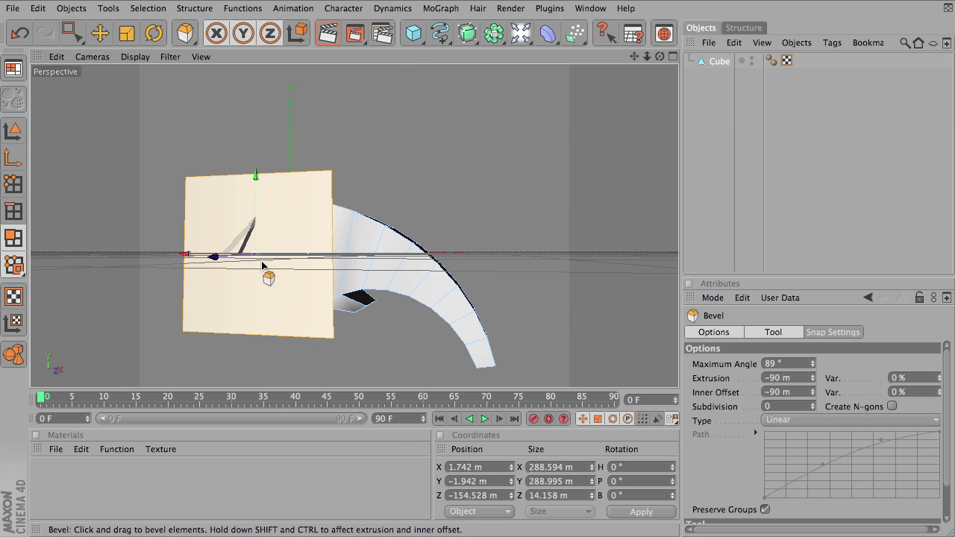
pyautogui.rightClick(274, 298)
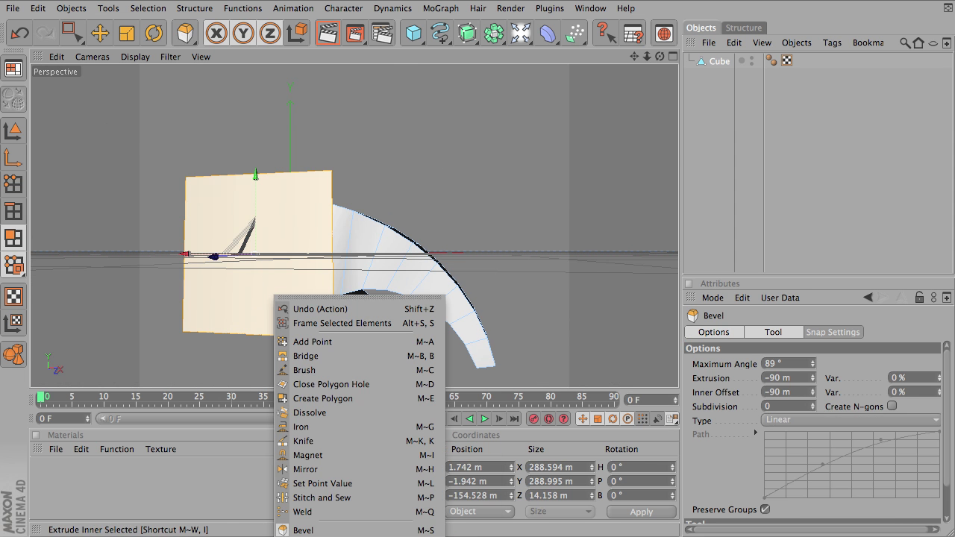
pyautogui.click(306, 531)
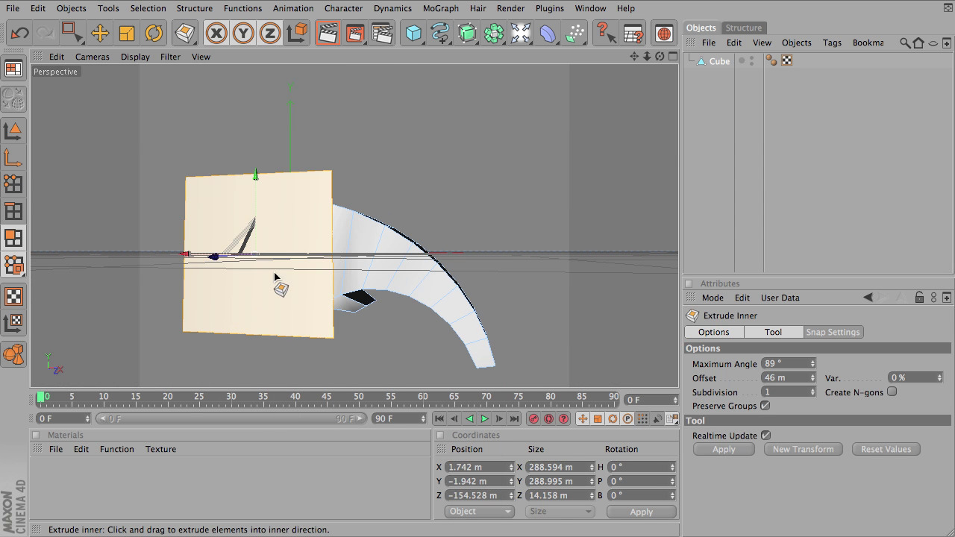
pyautogui.moveTo(279, 277); pyautogui.dragTo(252, 251)
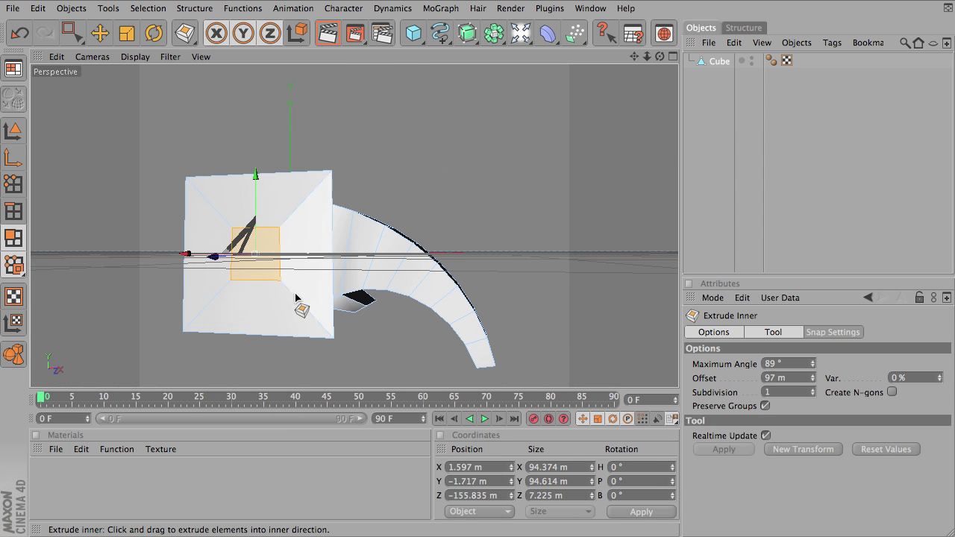
pyautogui.keyDown('alt'); pyautogui.moveTo(294, 295); pyautogui.dragTo(257, 299); pyautogui.keyUp('alt')
pyautogui.moveTo(186, 262); pyautogui.dragTo(203, 260)
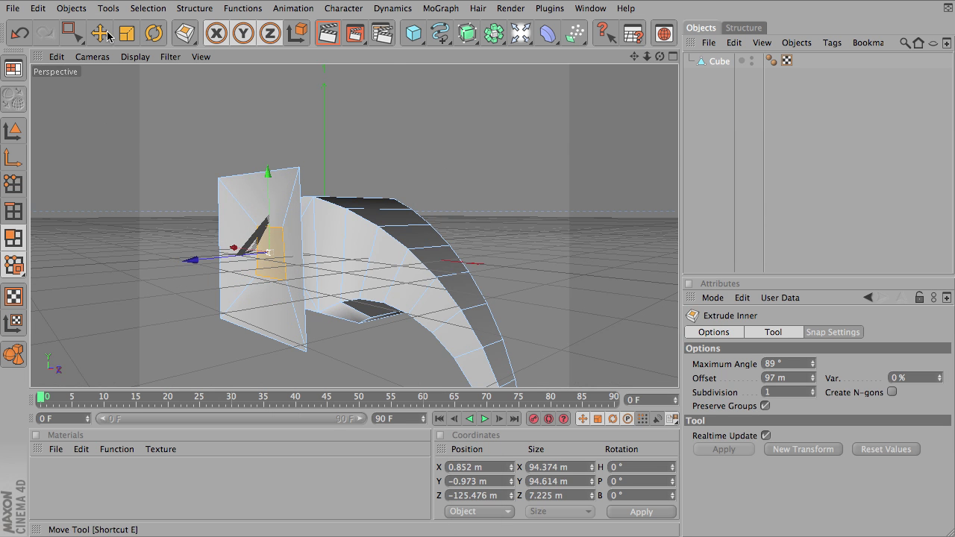
# Add a HyperNURBS object and make the cube its child to smooth the mesh.
pyautogui.click(100, 33)
pyautogui.click(468, 33)
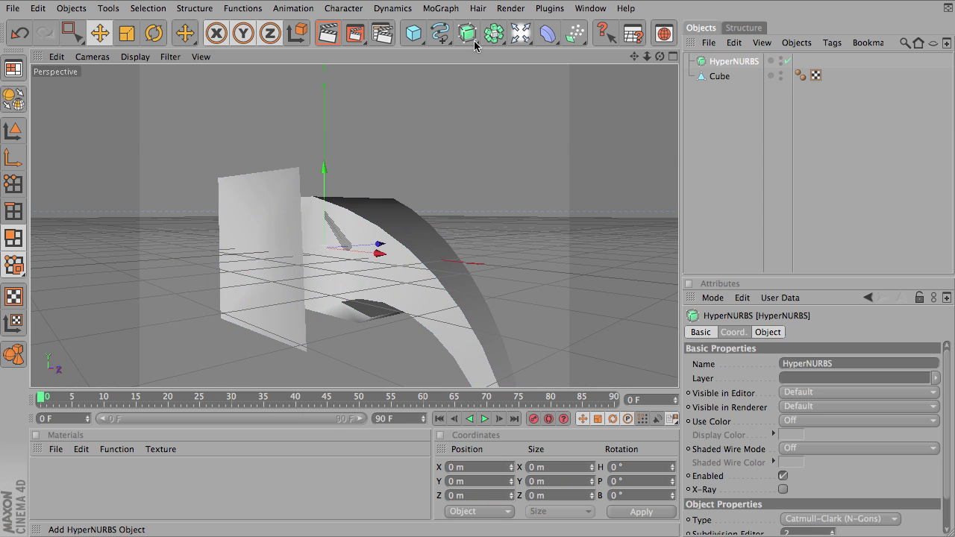
pyautogui.moveTo(718, 79); pyautogui.dragTo(731, 62)
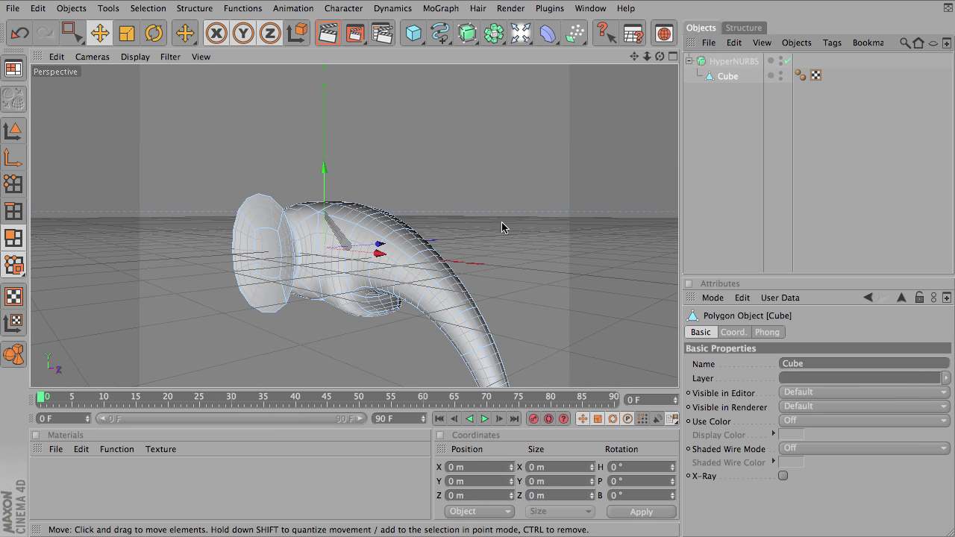
# Reshape the flared end by moving and rotating its side polygon to about X -137 m, Y -24 m, Z -208 m.
pyautogui.moveTo(463, 224)
pyautogui.keyDown('alt'); pyautogui.mouseDown()
pyautogui.moveTo(276, 231)
pyautogui.moveTo(457, 237)
pyautogui.mouseUp(); pyautogui.keyUp('alt')
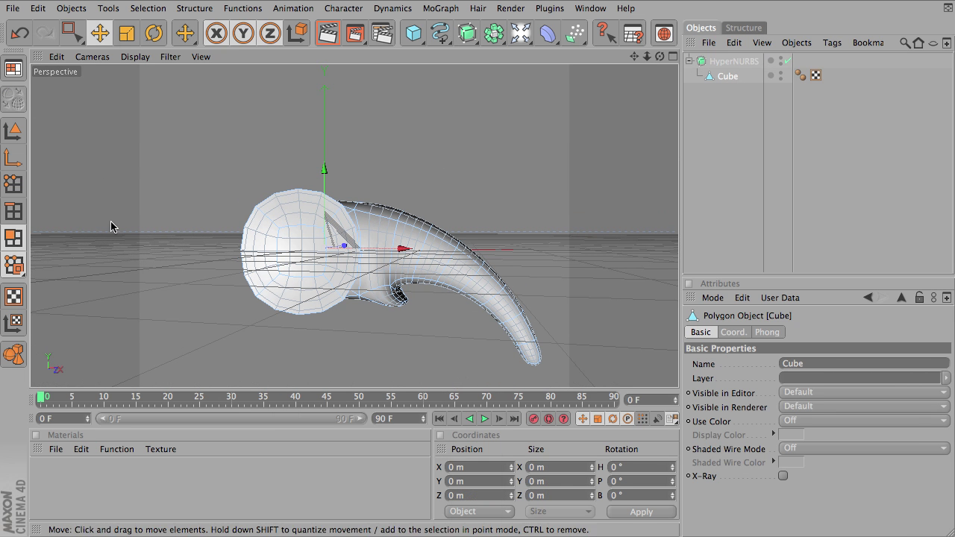
pyautogui.click(306, 265)
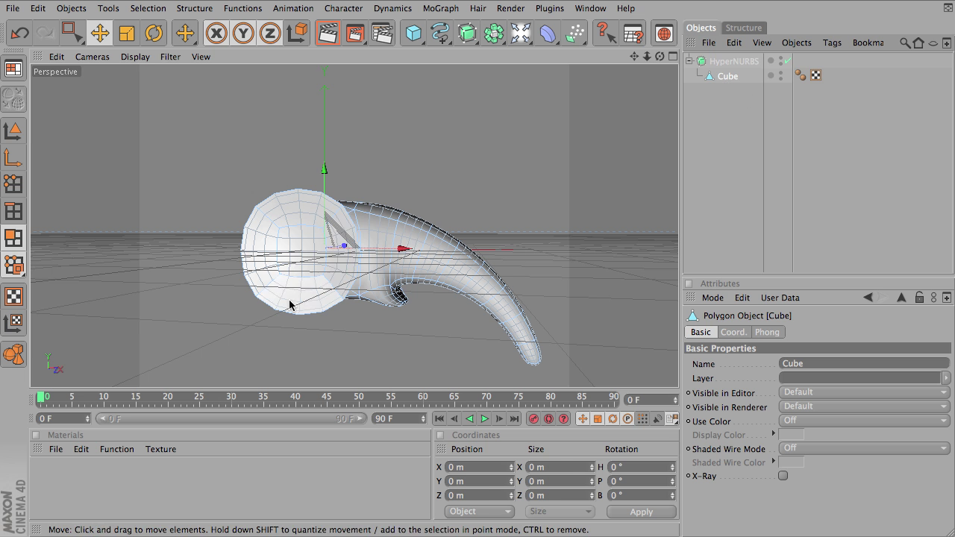
pyautogui.moveTo(303, 234); pyautogui.dragTo(209, 160)
pyautogui.click(330, 259)
pyautogui.press('r')
pyautogui.press('e')
pyautogui.keyDown('alt'); pyautogui.moveTo(258, 262); pyautogui.dragTo(459, 162); pyautogui.keyUp('alt')
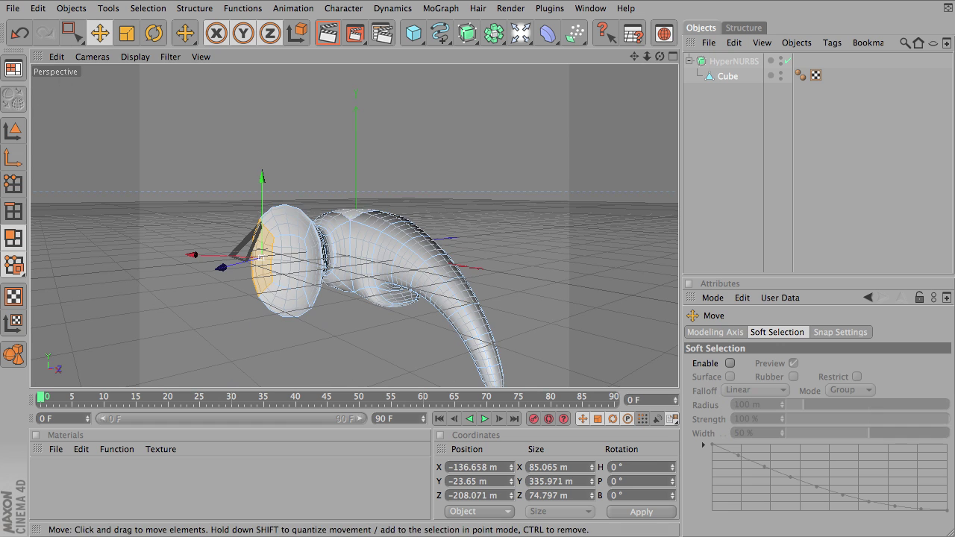
# Disable the HyperNURBS smoothing and deselect all objects.
pyautogui.keyDown('alt'); pyautogui.moveTo(219, 214); pyautogui.dragTo(369, 218); pyautogui.keyUp('alt')
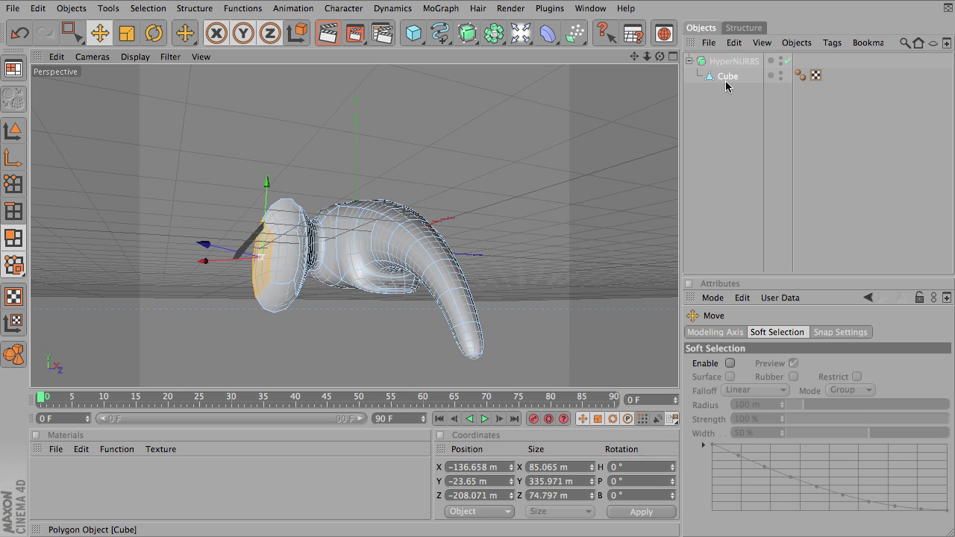
pyautogui.click(788, 61)
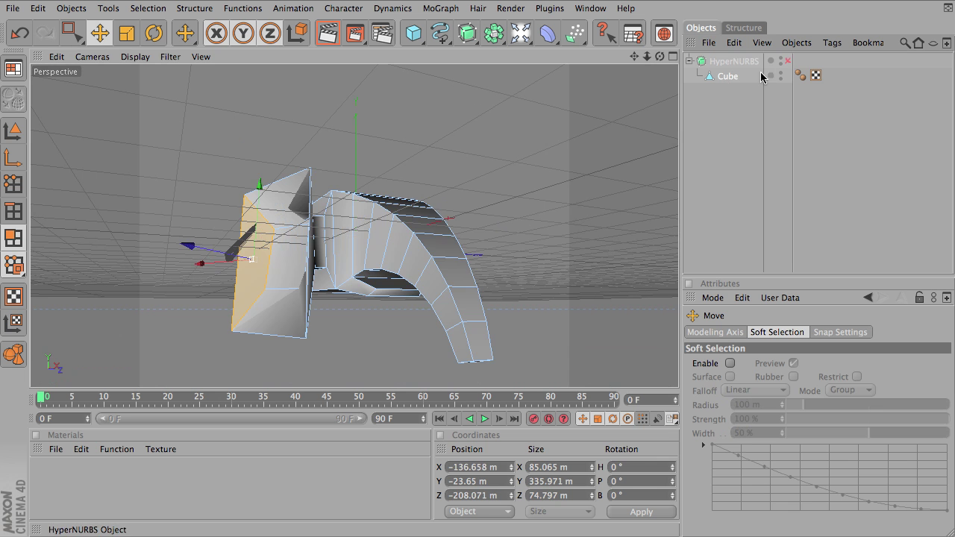
pyautogui.click(716, 102)
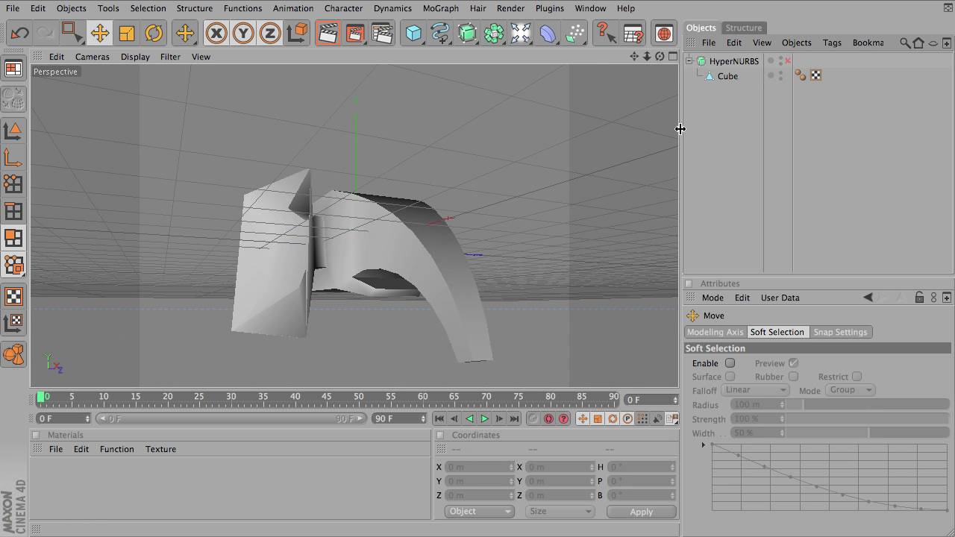
# Move the flared plate's selected inner polygon outward to about X -34 m, Y -23 m, Z -175 m.
pyautogui.keyDown('alt'); pyautogui.moveTo(597, 209); pyautogui.dragTo(597, 229); pyautogui.keyUp('alt')
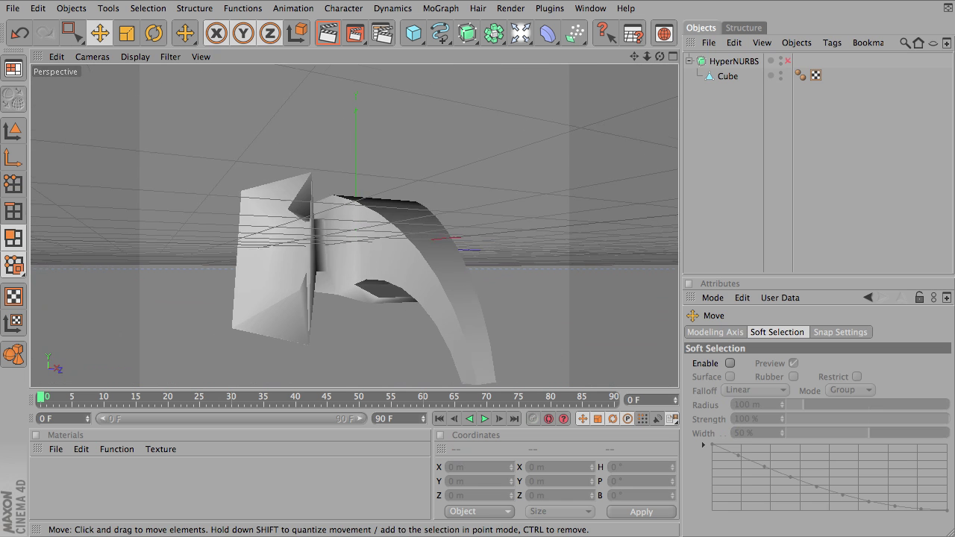
pyautogui.click(716, 76)
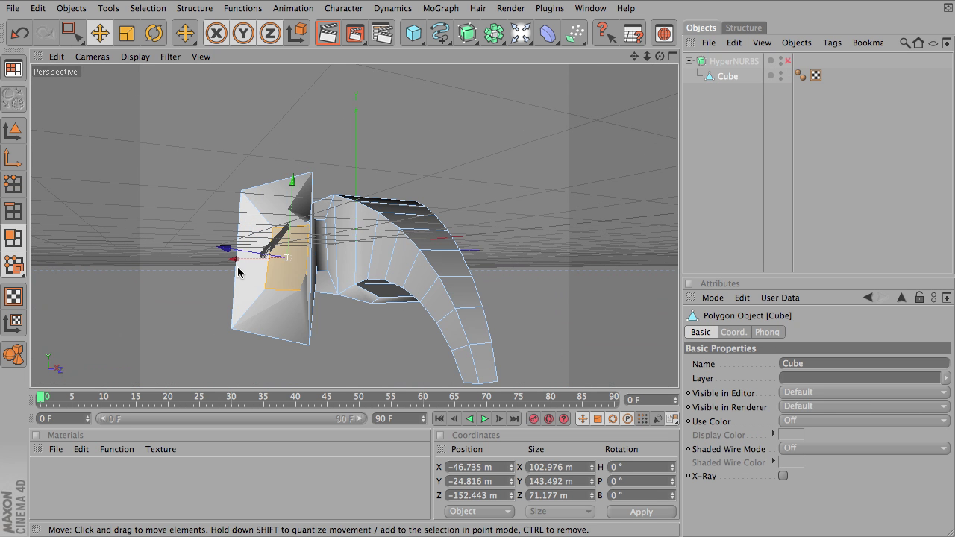
pyautogui.moveTo(225, 249); pyautogui.dragTo(213, 247)
pyautogui.click(746, 61)
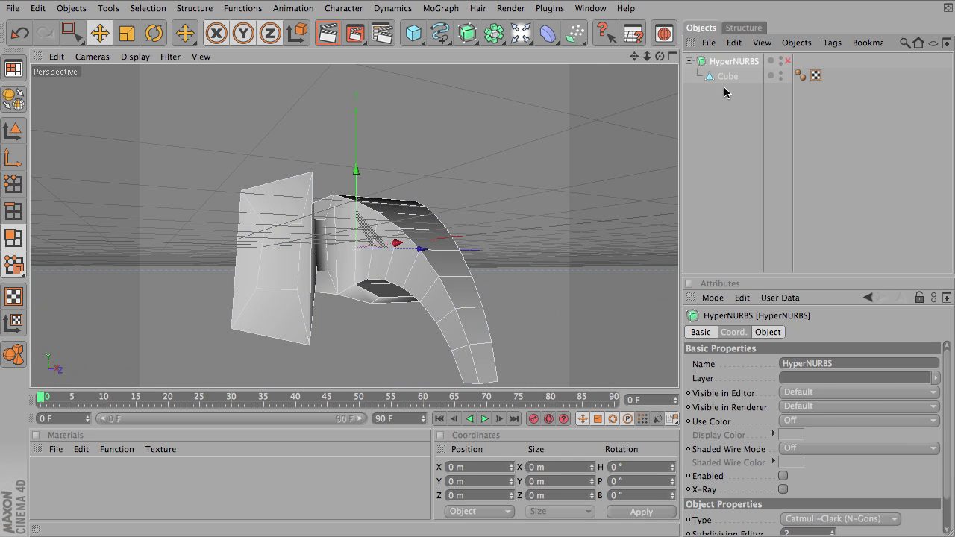
pyautogui.click(727, 76)
# Cut the whole mesh along its vertical centre line in the Right view, using the Knife in Line mode with Visible Only disabled.
pyautogui.keyDown('alt'); pyautogui.moveTo(641, 216); pyautogui.dragTo(589, 147); pyautogui.keyUp('alt')
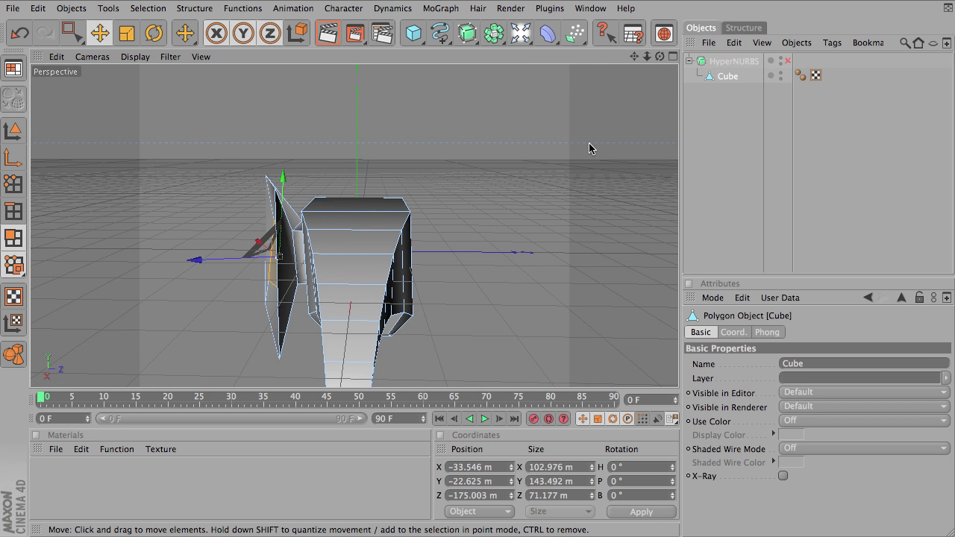
pyautogui.click(674, 57)
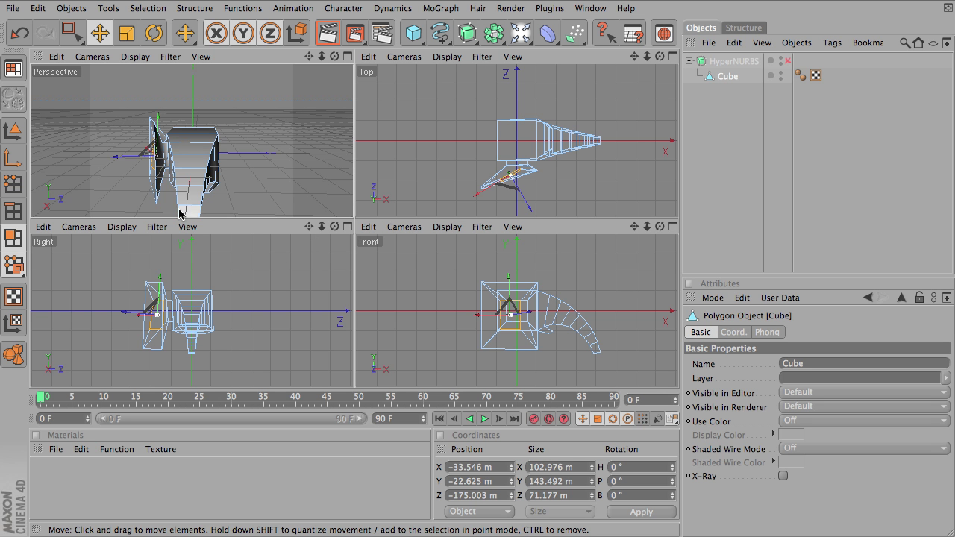
pyautogui.keyDown('alt'); pyautogui.moveTo(246, 151); pyautogui.dragTo(155, 160); pyautogui.keyUp('alt')
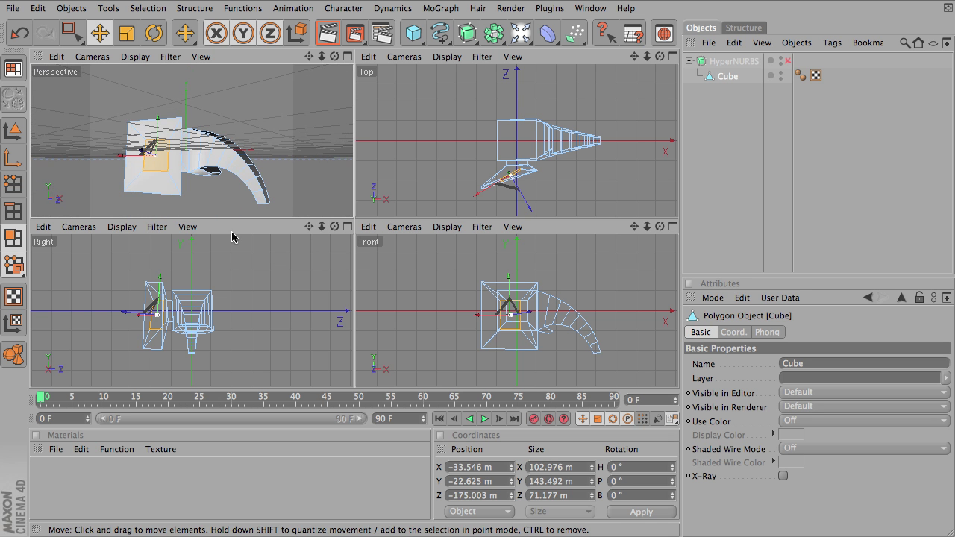
pyautogui.click(347, 227)
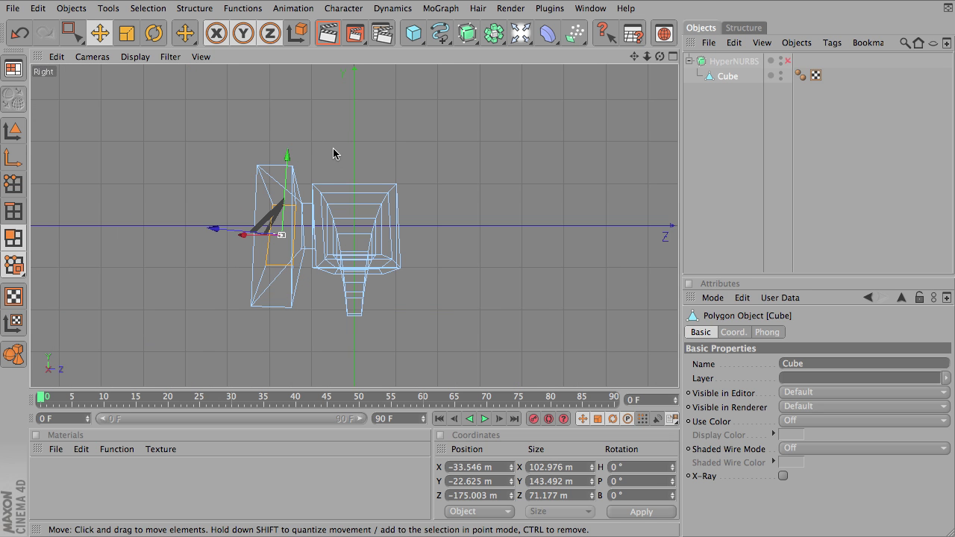
pyautogui.click(429, 162)
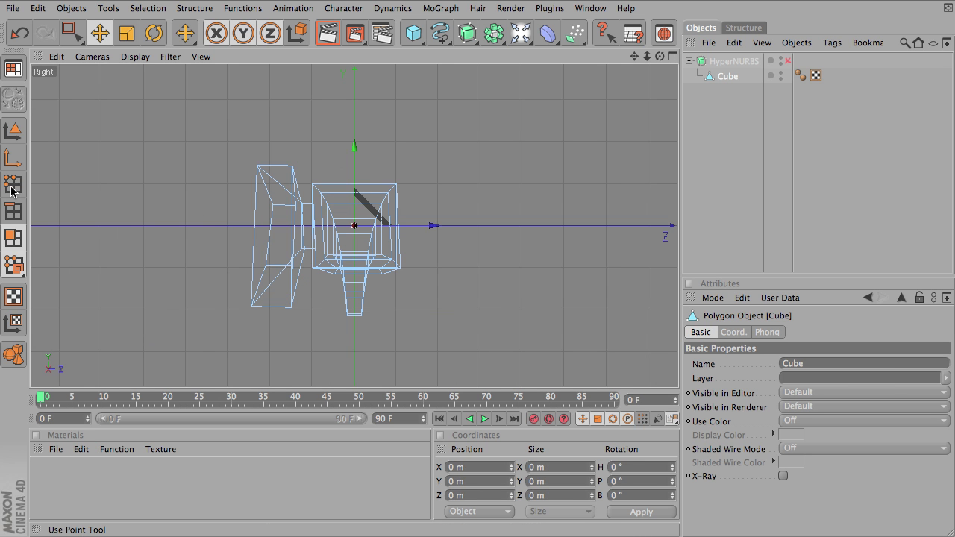
pyautogui.click(12, 191)
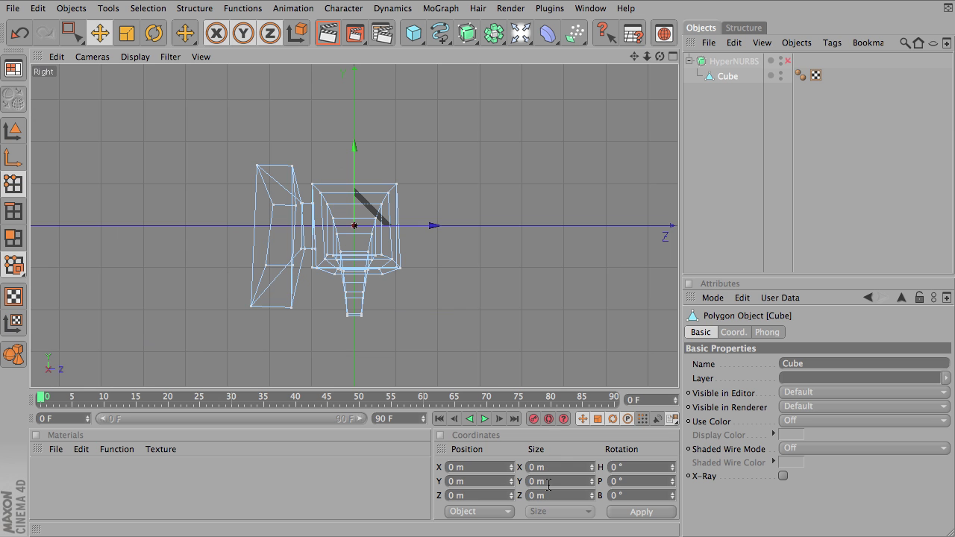
pyautogui.click(195, 8)
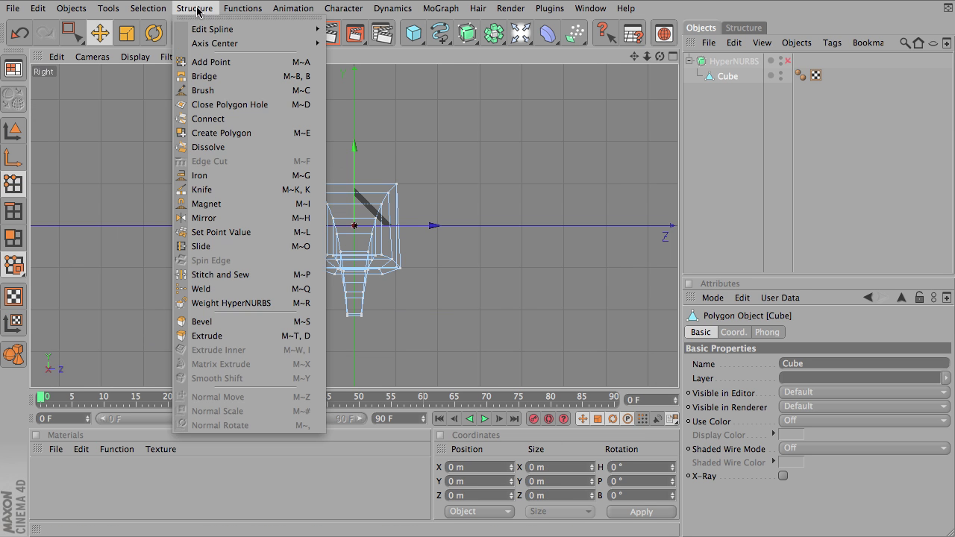
pyautogui.click(207, 188)
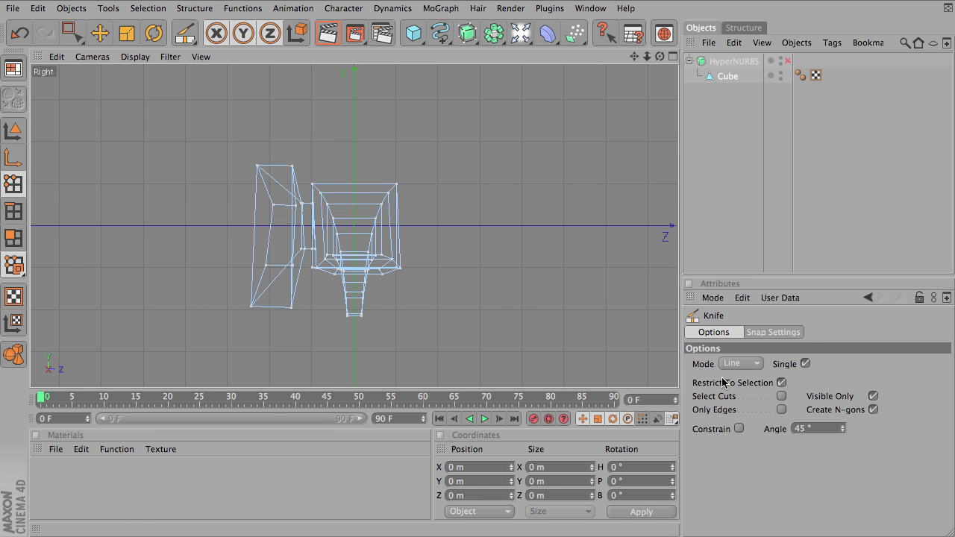
pyautogui.click(874, 397)
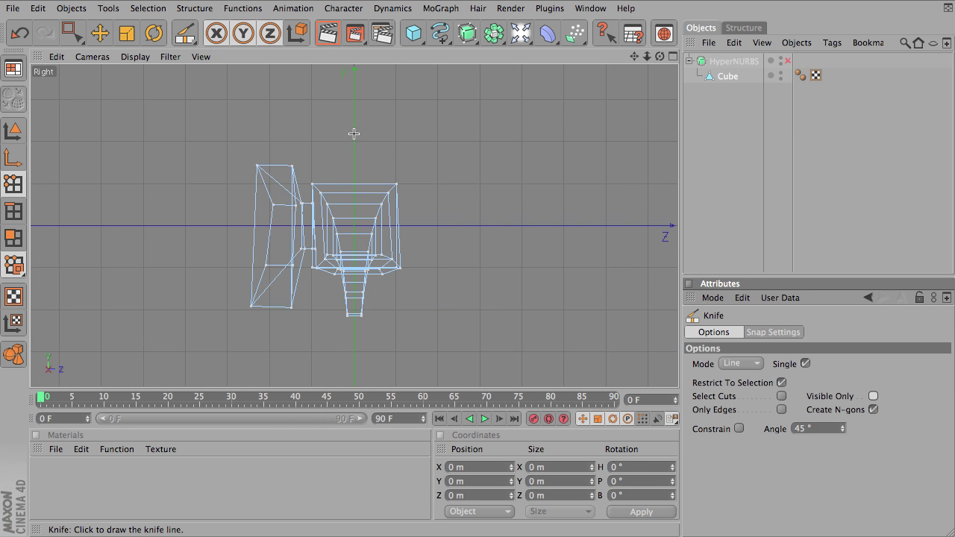
pyautogui.moveTo(353, 133); pyautogui.dragTo(364, 211)
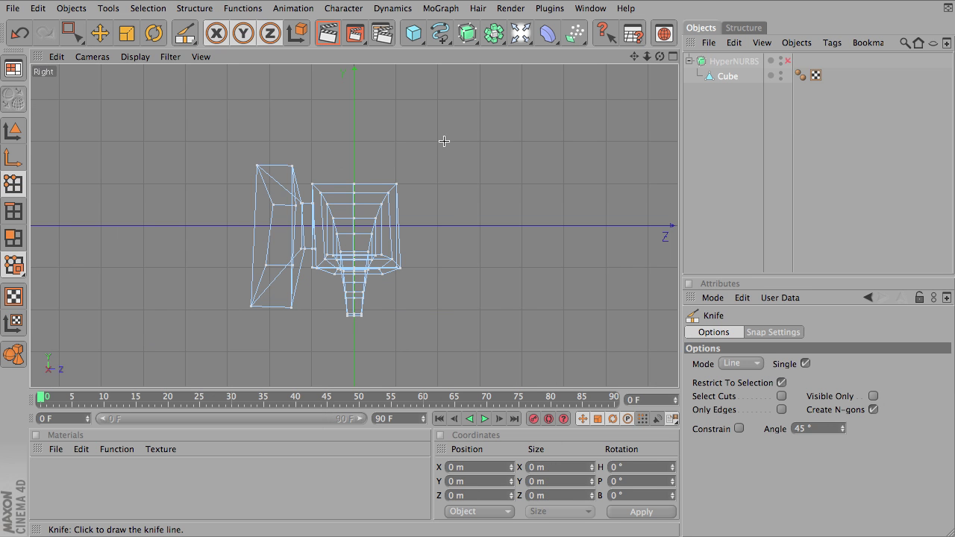
# Delete all points on the positive Z side of the centre cut, selecting them by rectangle with Only Select Visible Elements disabled.
pyautogui.click(672, 56)
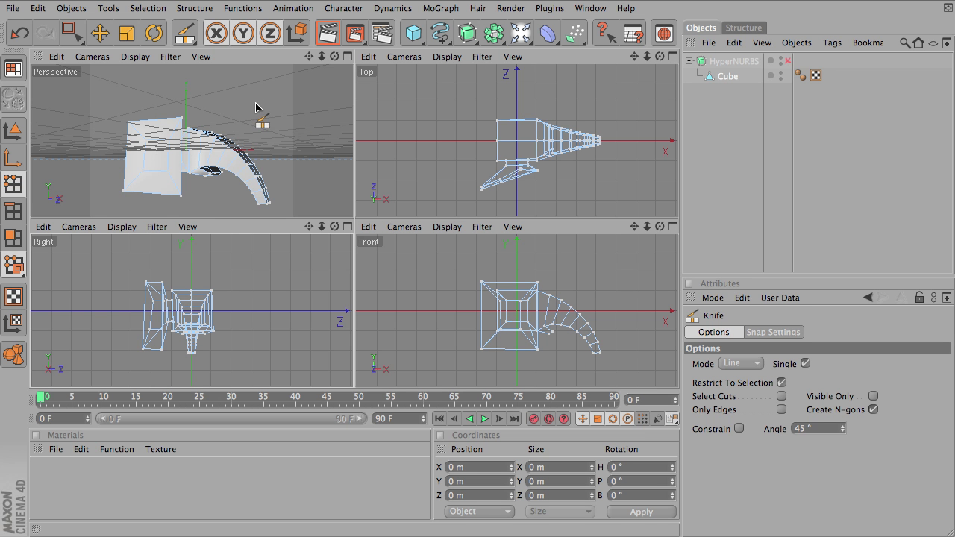
pyautogui.keyDown('alt'); pyautogui.moveTo(302, 117); pyautogui.dragTo(190, 141); pyautogui.keyUp('alt')
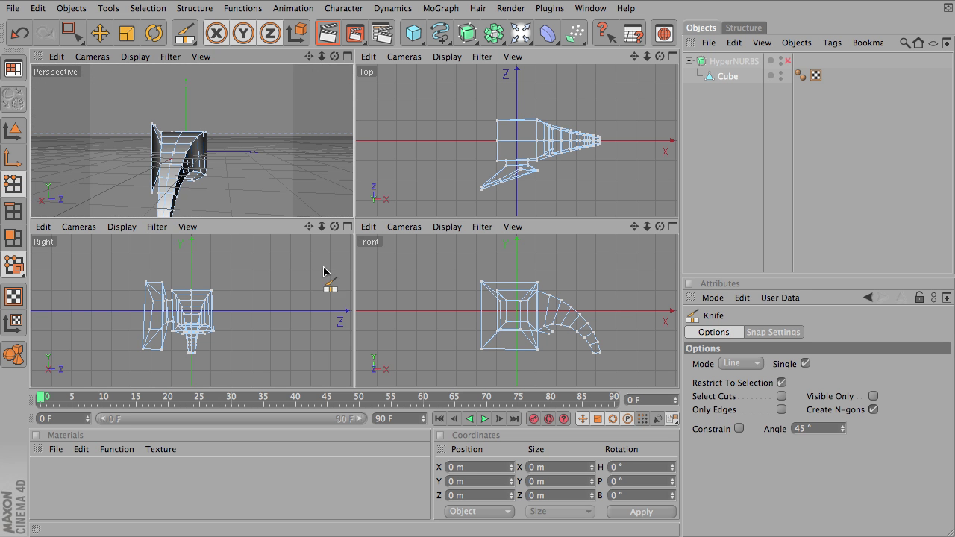
pyautogui.middleClick(308, 332)
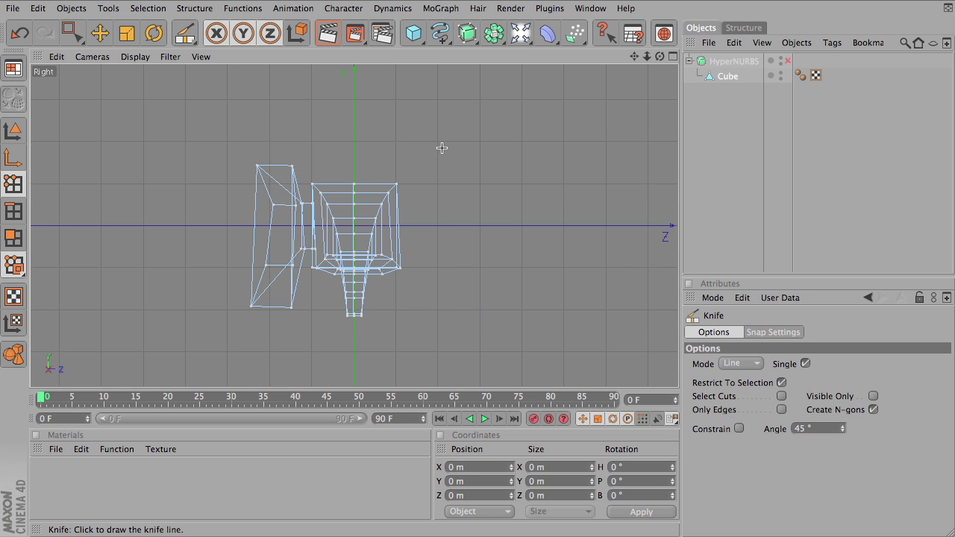
pyautogui.click(74, 31)
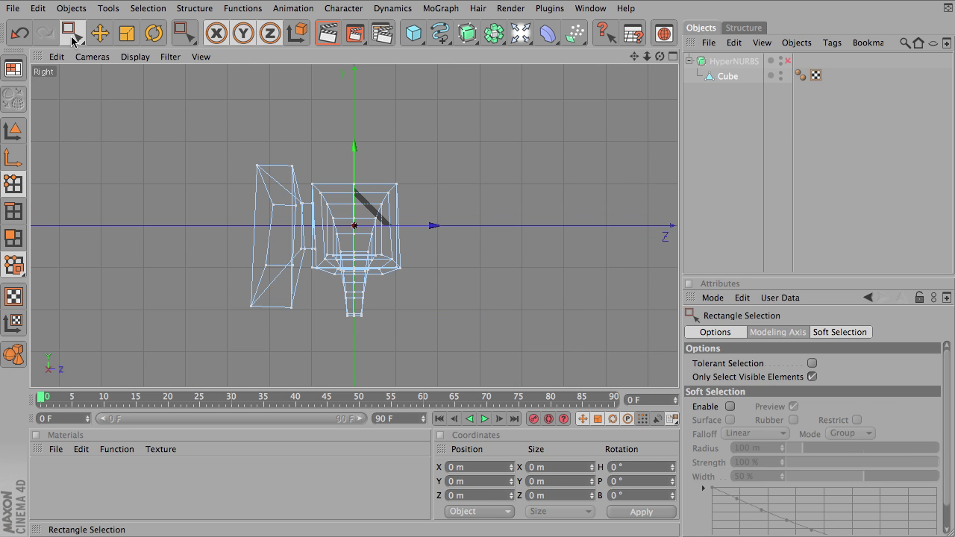
pyautogui.click(812, 376)
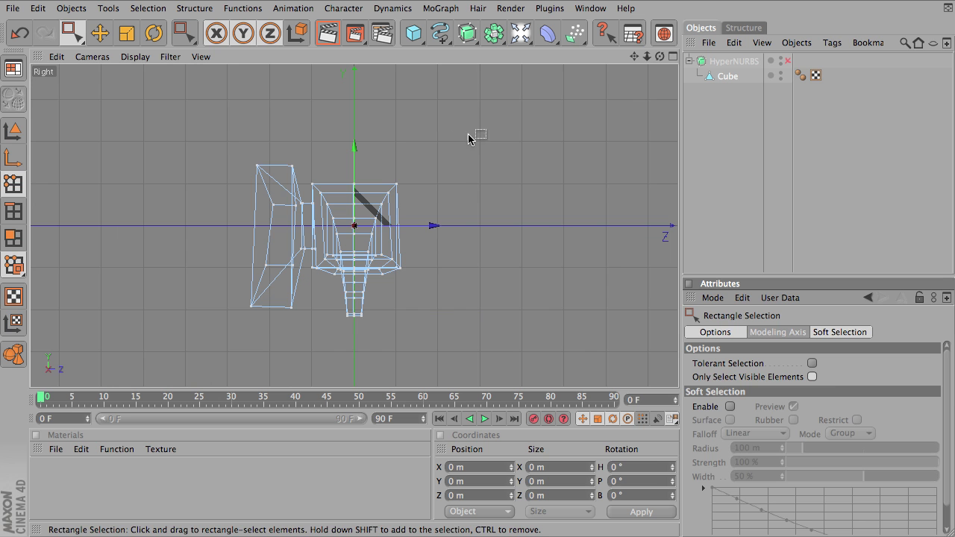
pyautogui.moveTo(465, 110); pyautogui.dragTo(359, 357)
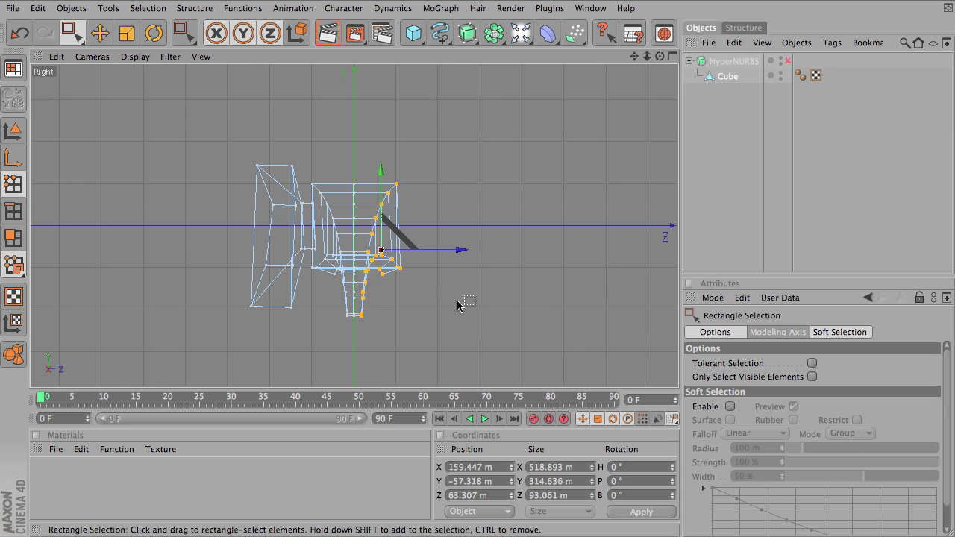
pyautogui.press('Delete')
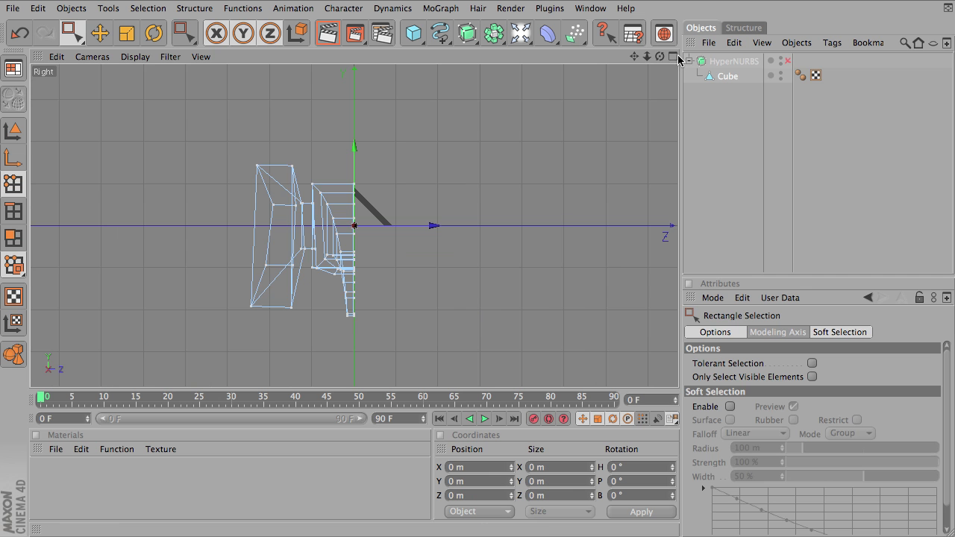
# Select all polygons of the remaining half and mirror them across the centre cut in the Right view.
pyautogui.click(673, 56)
pyautogui.keyDown('alt'); pyautogui.moveTo(192, 141); pyautogui.dragTo(280, 158); pyautogui.keyUp('alt')
pyautogui.click(345, 226)
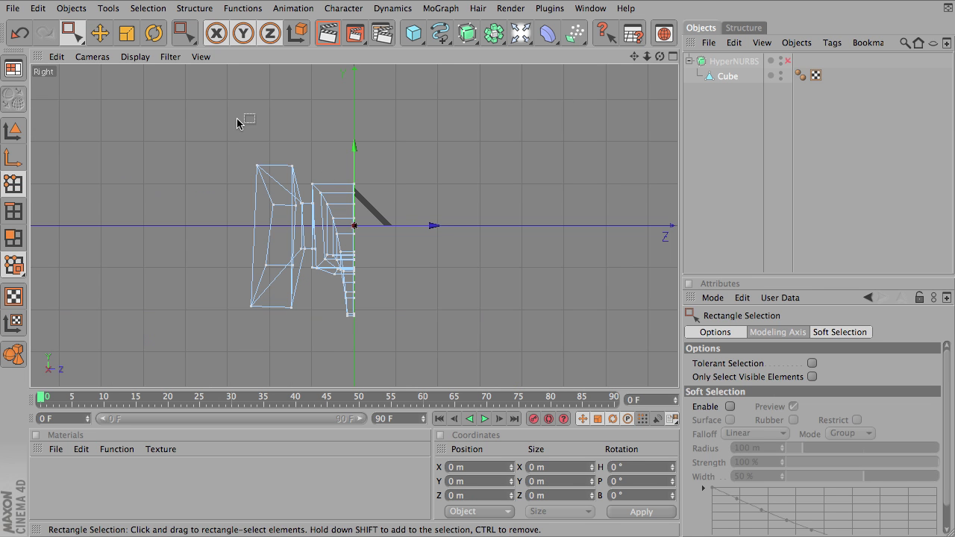
pyautogui.click(13, 238)
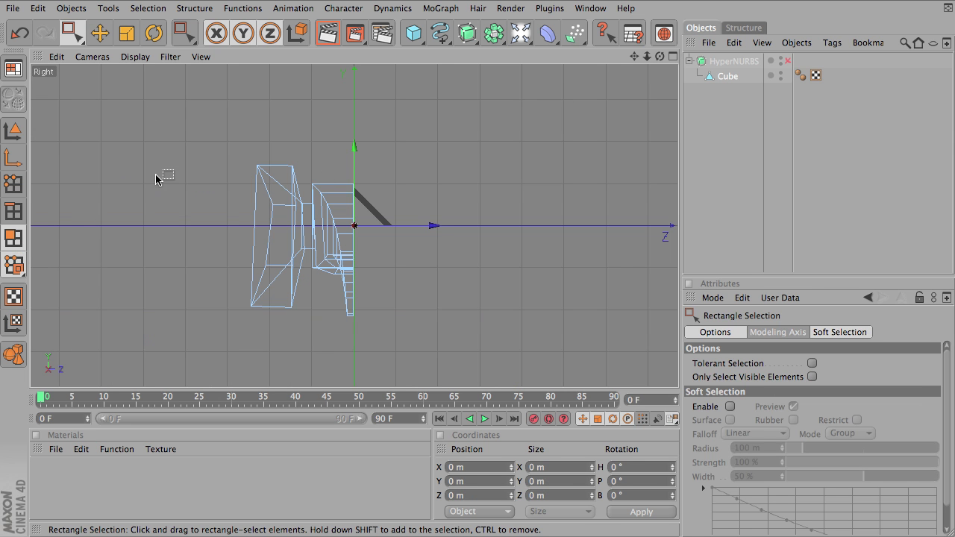
pyautogui.moveTo(158, 121); pyautogui.dragTo(454, 368)
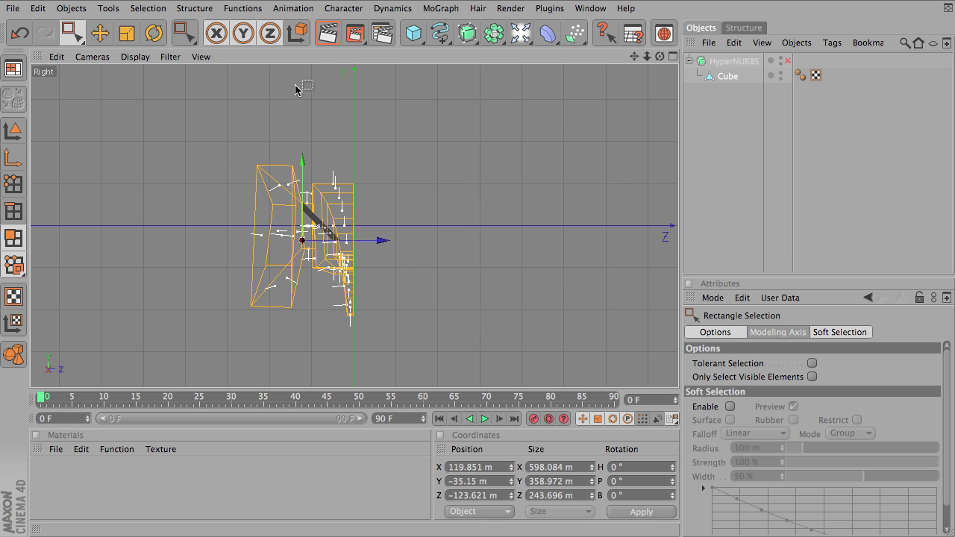
pyautogui.click(194, 8)
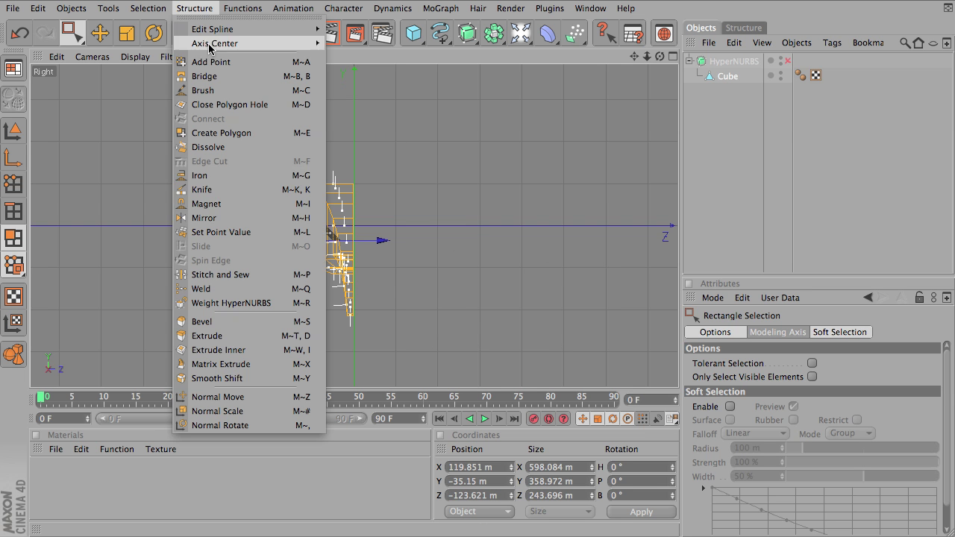
pyautogui.click(218, 218)
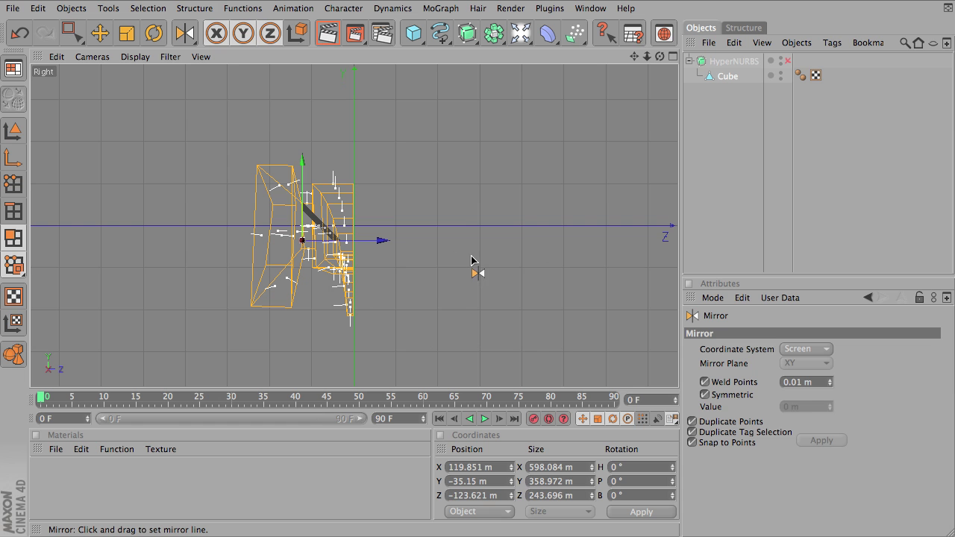
pyautogui.moveTo(539, 300); pyautogui.dragTo(355, 289)
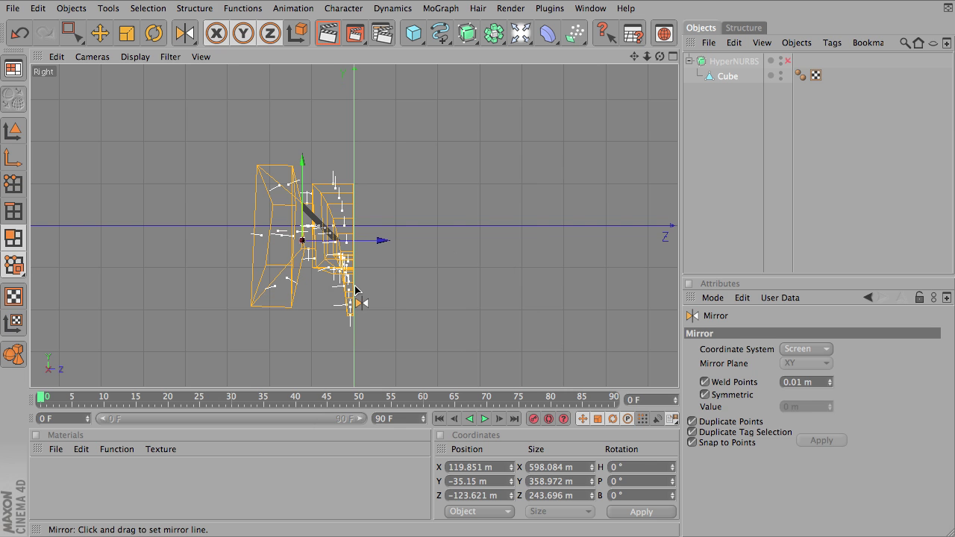
pyautogui.moveTo(355, 290); pyautogui.dragTo(355, 289)
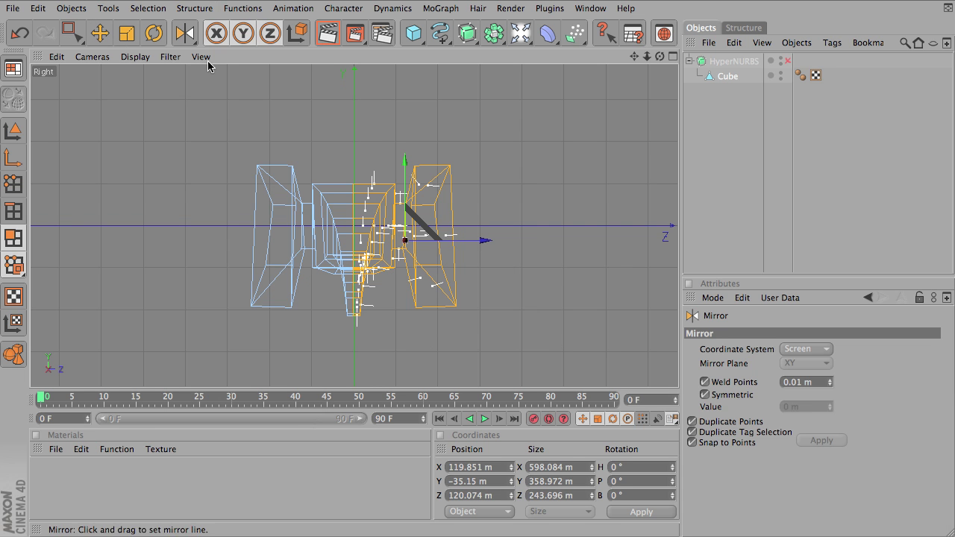
# Try raising the top polygon of the original half to about Y 181 m and undo the move.
pyautogui.click(676, 56)
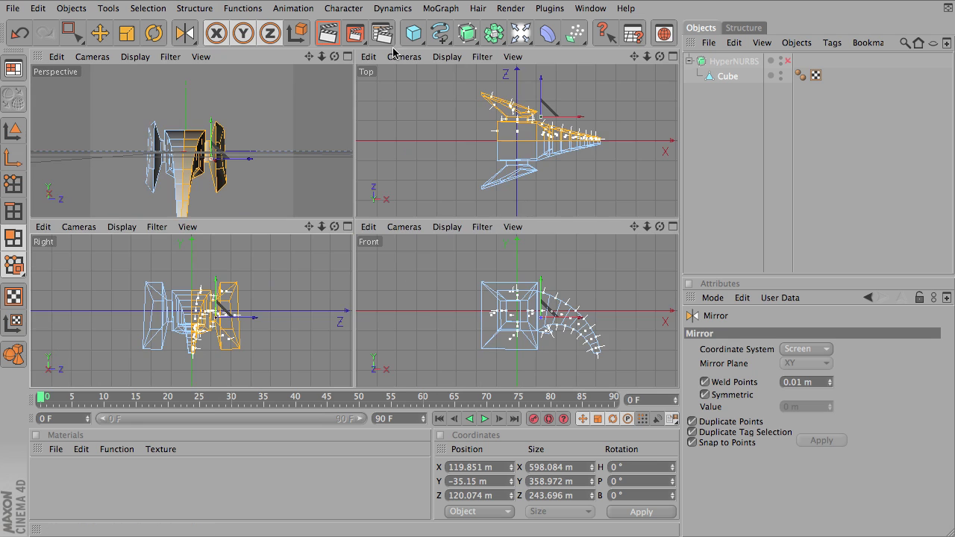
pyautogui.click(343, 58)
pyautogui.keyDown('alt'); pyautogui.moveTo(235, 183); pyautogui.dragTo(187, 224); pyautogui.keyUp('alt')
pyautogui.keyDown('alt'); pyautogui.moveTo(358, 235); pyautogui.dragTo(396, 265); pyautogui.keyUp('alt')
pyautogui.keyDown('alt'); pyautogui.moveTo(216, 172); pyautogui.dragTo(211, 172); pyautogui.keyUp('alt')
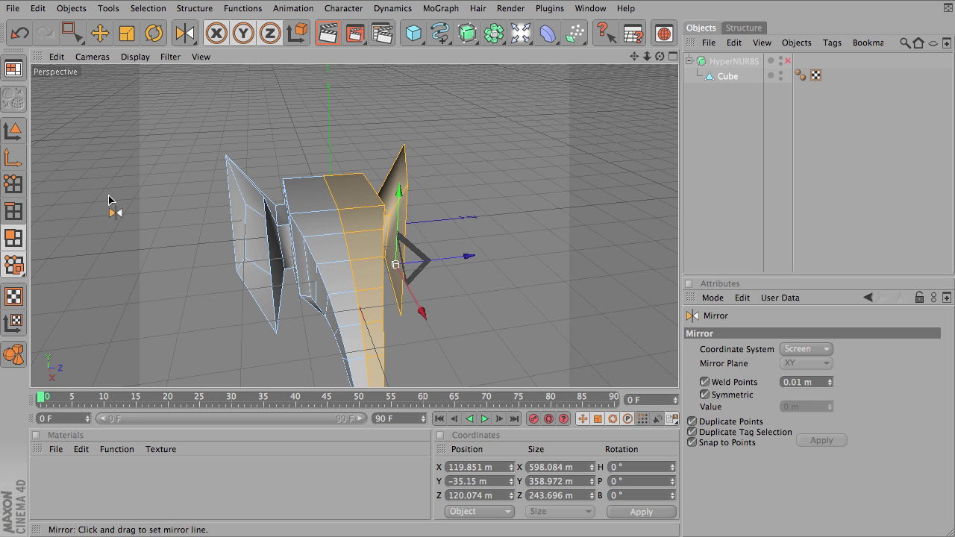
pyautogui.moveTo(307, 198); pyautogui.dragTo(309, 200)
pyautogui.hotkey('ctrl', 'z')
pyautogui.click(100, 34)
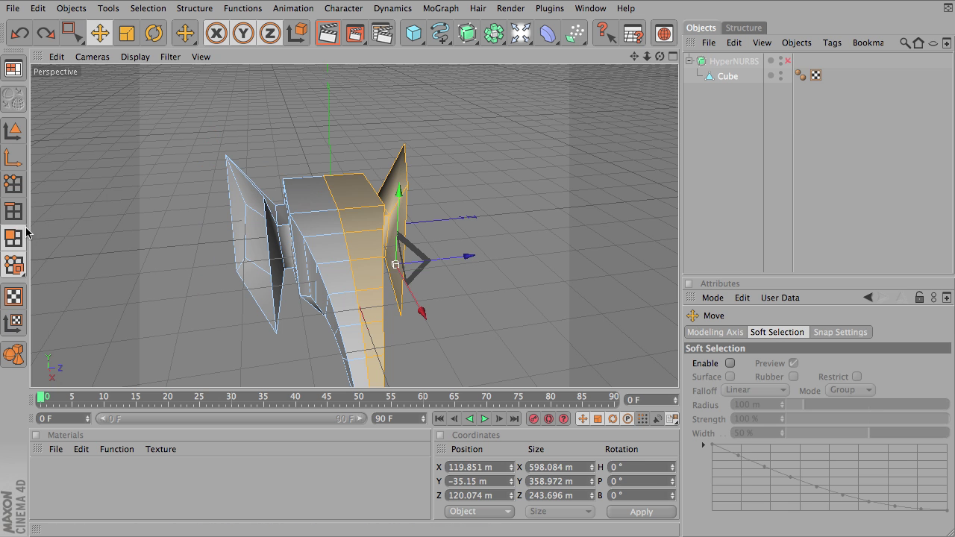
pyautogui.click(308, 195)
pyautogui.moveTo(307, 193); pyautogui.dragTo(313, 161)
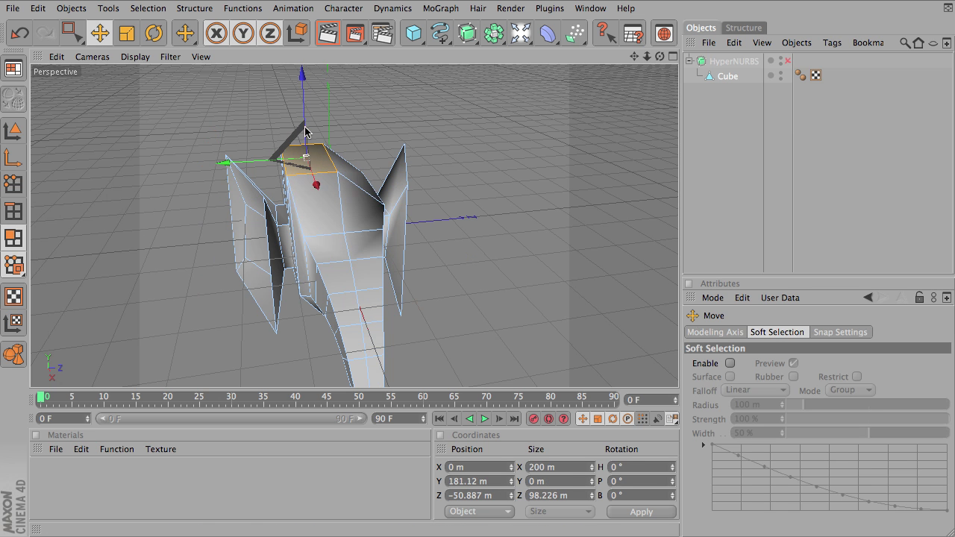
pyautogui.hotkey('ctrl', 'z')
# Re-enable the HyperNURBS object to smooth the mirrored cube mesh.
pyautogui.keyDown('alt'); pyautogui.moveTo(279, 254); pyautogui.dragTo(157, 223); pyautogui.keyUp('alt')
pyautogui.click(788, 61)
pyautogui.keyDown('alt'); pyautogui.moveTo(588, 217); pyautogui.dragTo(314, 328); pyautogui.keyUp('alt')
pyautogui.keyDown('alt'); pyautogui.moveTo(395, 312); pyautogui.dragTo(345, 207, button='middle'); pyautogui.keyUp('alt')
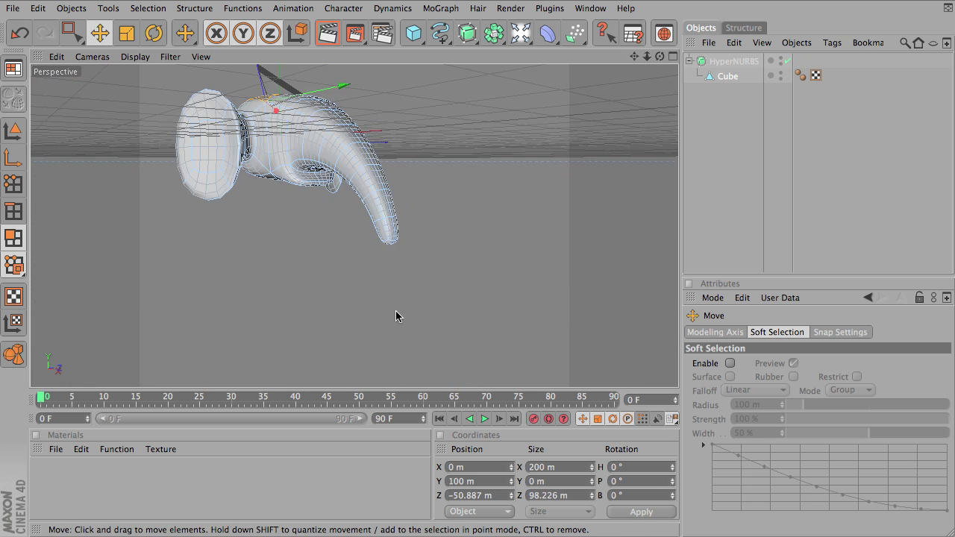
pyautogui.keyDown('alt'); pyautogui.moveTo(395, 312); pyautogui.dragTo(407, 359); pyautogui.keyUp('alt')
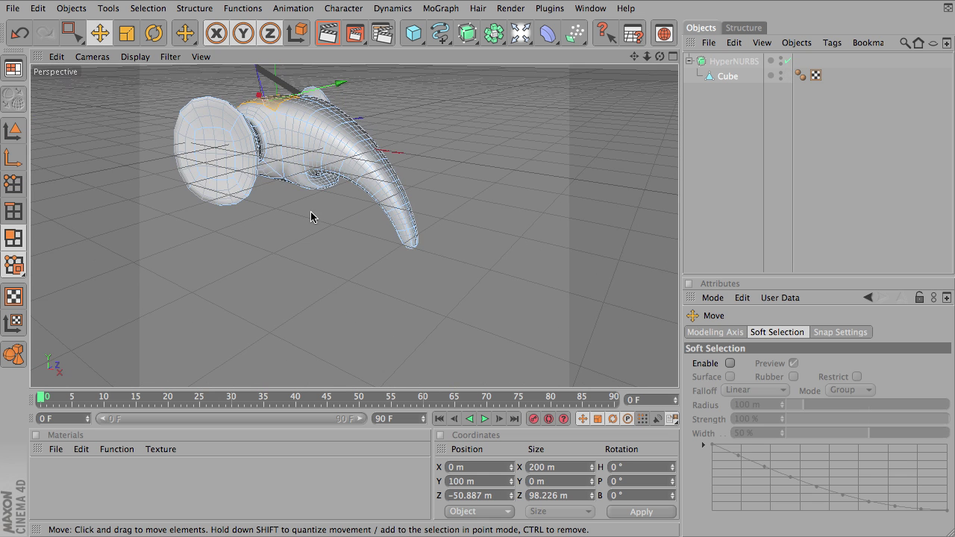
pyautogui.keyDown('alt'); pyautogui.moveTo(311, 211); pyautogui.dragTo(305, 235); pyautogui.keyUp('alt')
pyautogui.keyDown('alt'); pyautogui.moveTo(305, 235); pyautogui.dragTo(353, 281, button='middle'); pyautogui.keyUp('alt')
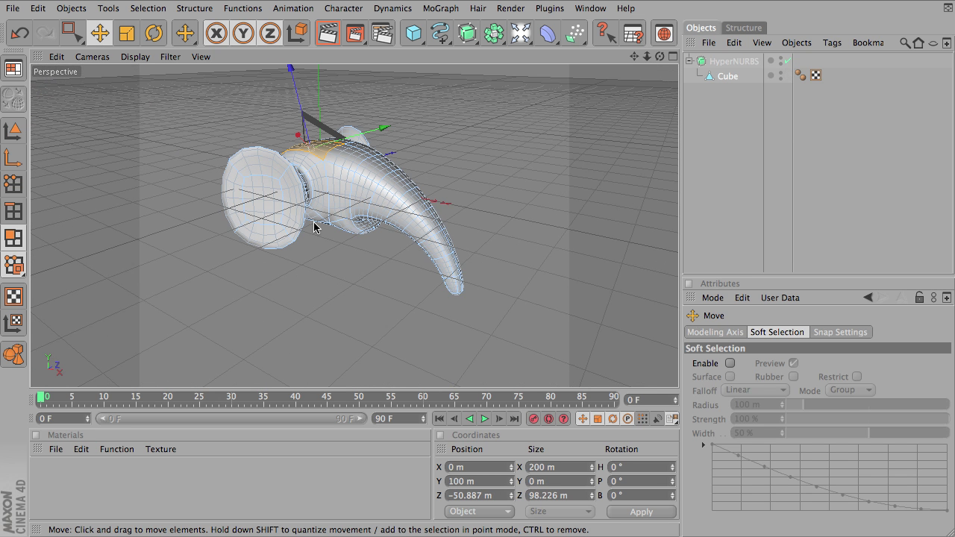